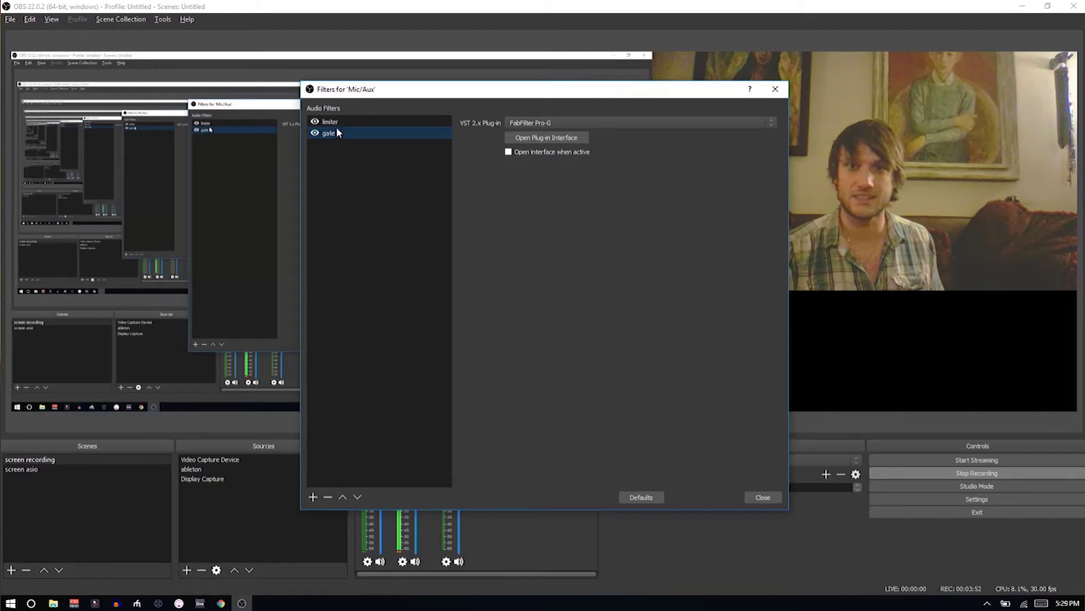
# - Inspect the FabFilter Pro-L 2 interface of the Mic/Aux limiter filter and close it
pyautogui.click(337, 122)
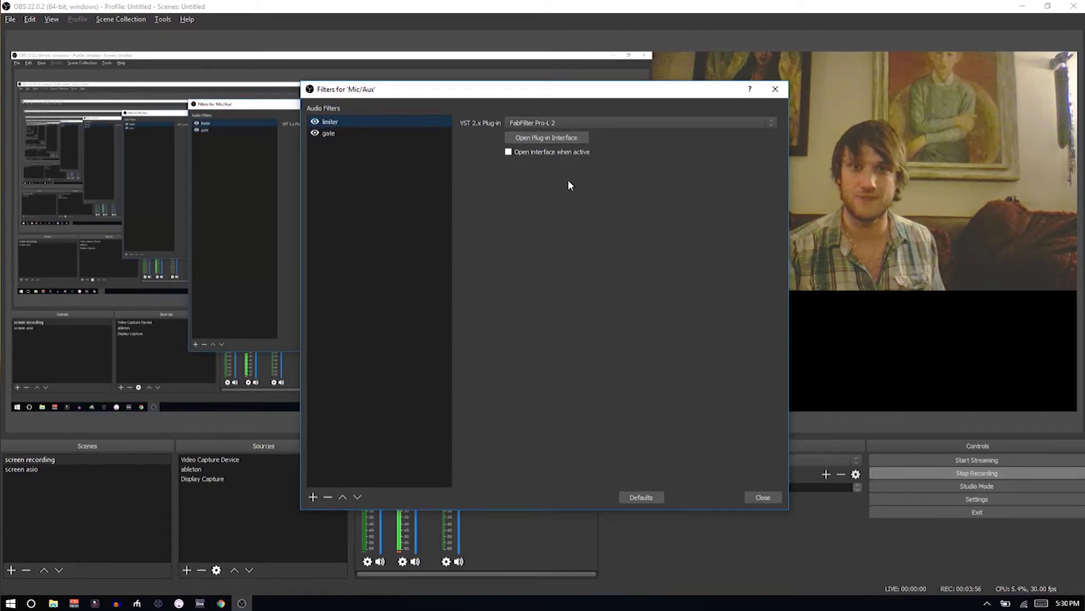
pyautogui.click(510, 138)
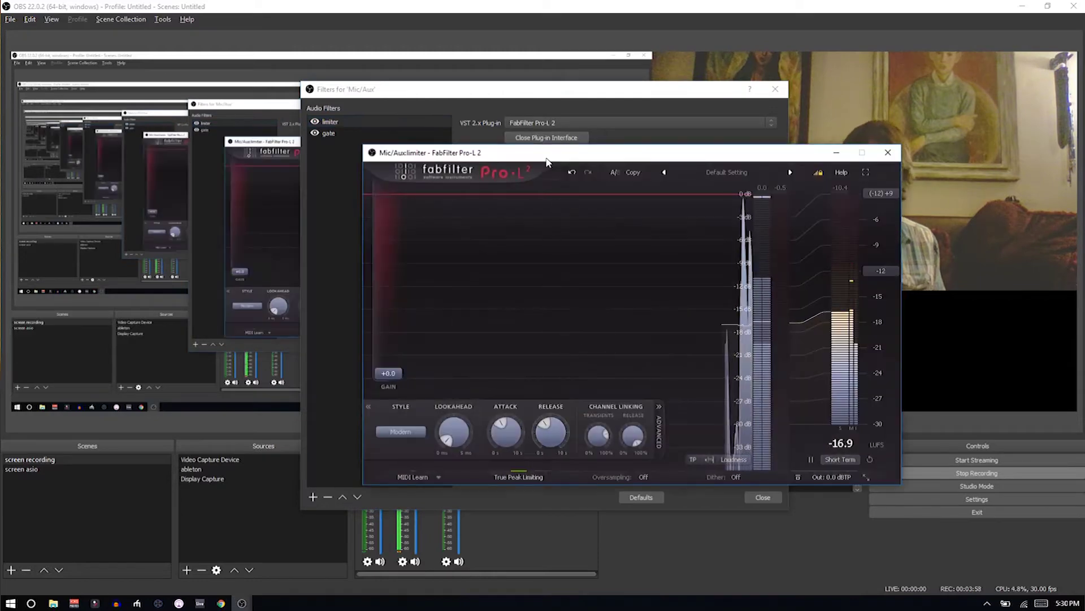
pyautogui.moveTo(545, 159); pyautogui.dragTo(407, 127)
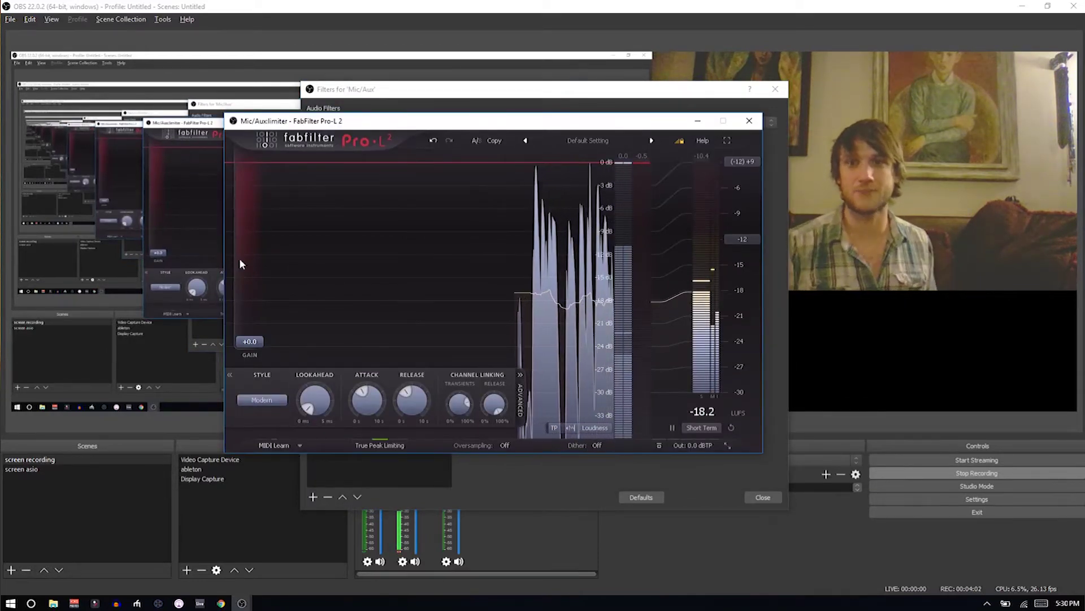
pyautogui.click(749, 120)
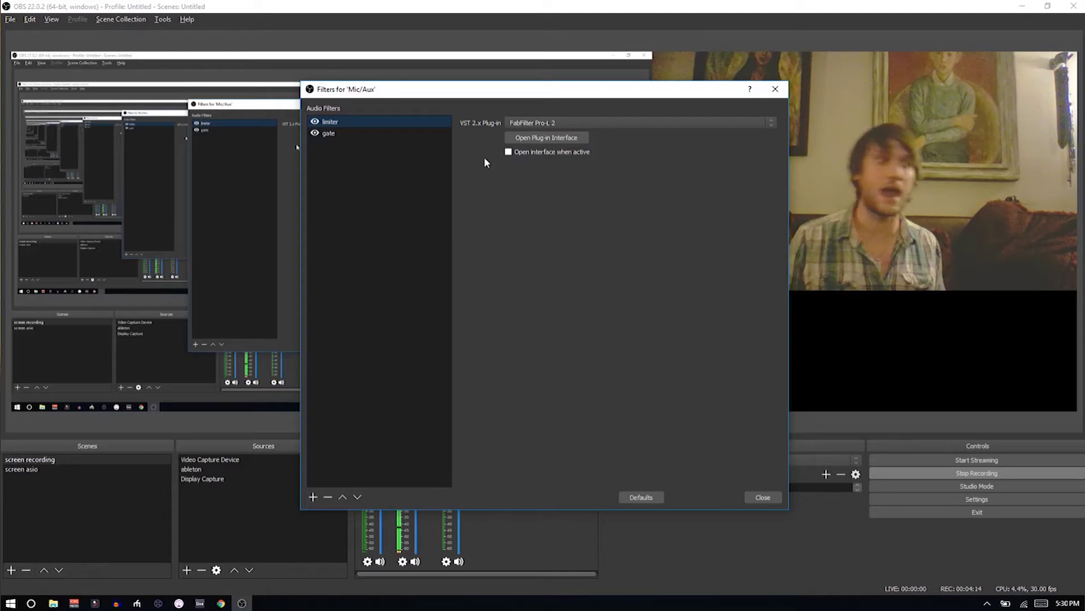
# - Inspect the FabFilter Pro-G interface of the Mic/Aux gate filter, and close the plug-in and the filters dialog
pyautogui.click(376, 132)
pyautogui.click(517, 142)
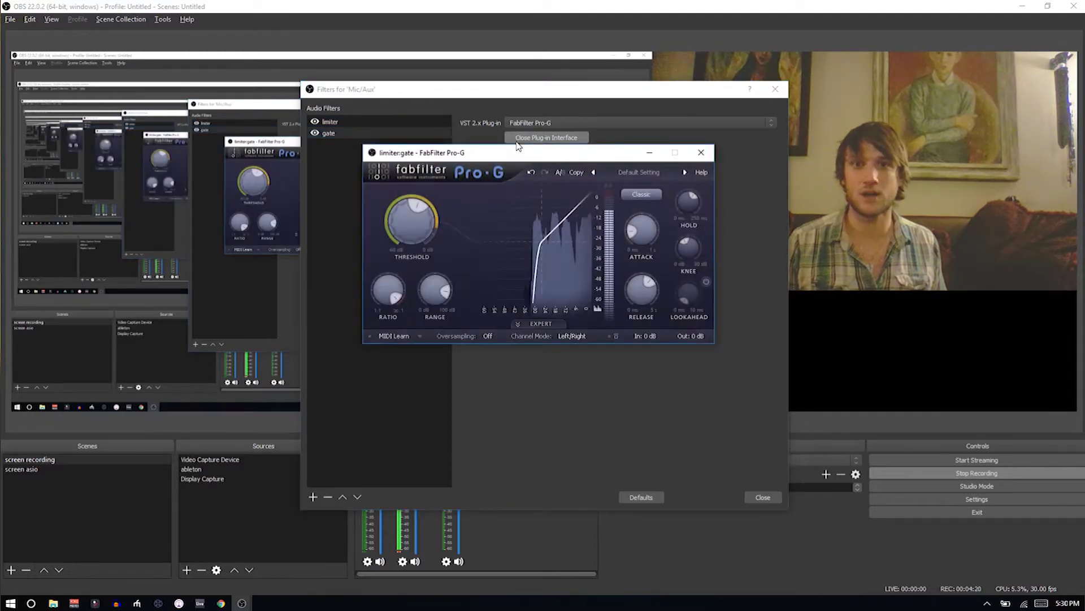
pyautogui.moveTo(414, 240)
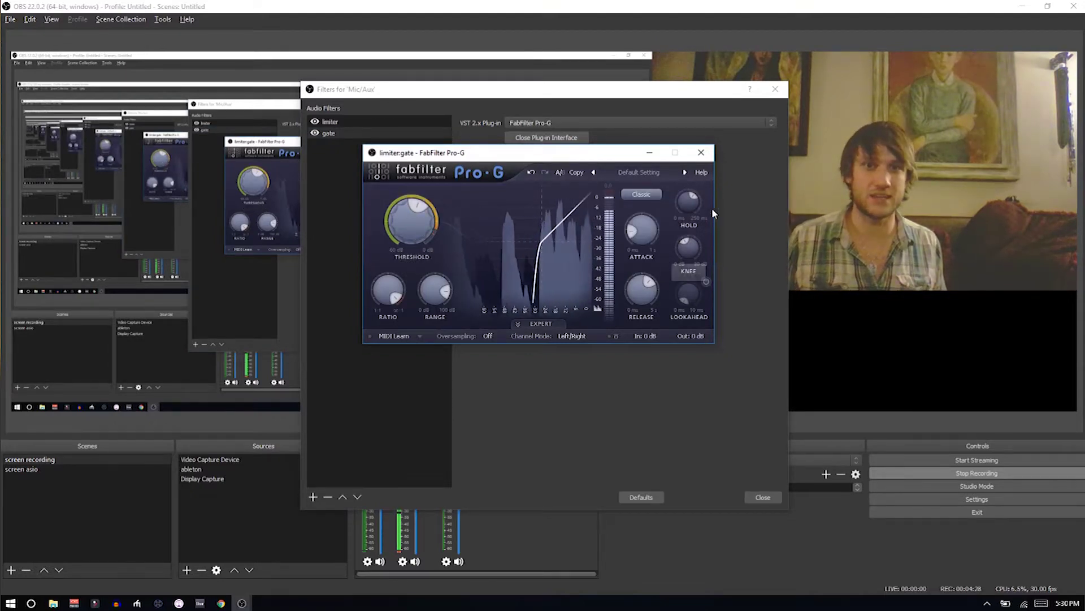
pyautogui.click(701, 152)
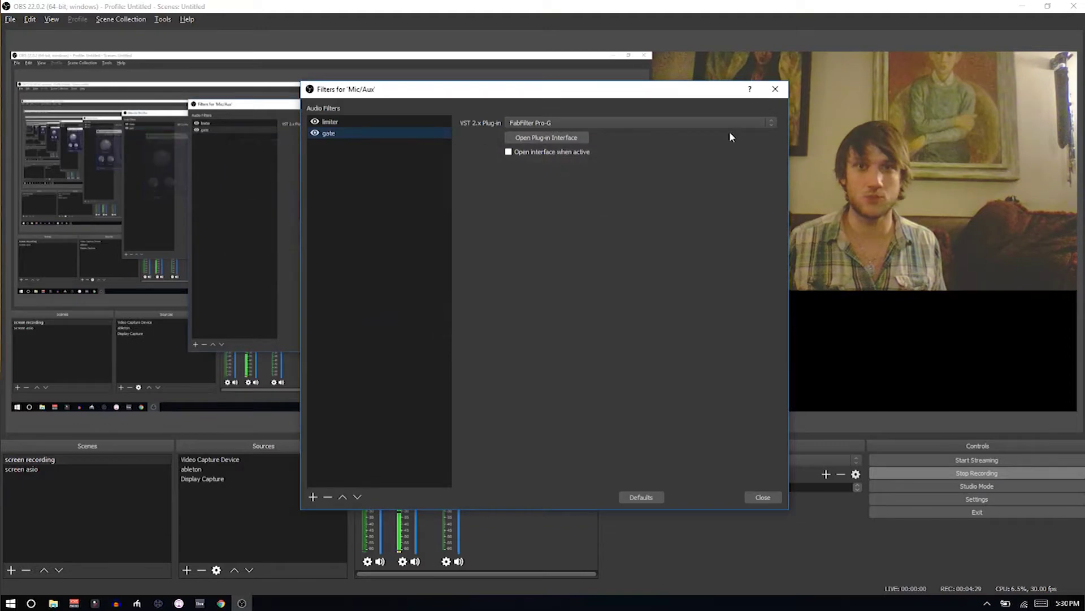
pyautogui.click(775, 90)
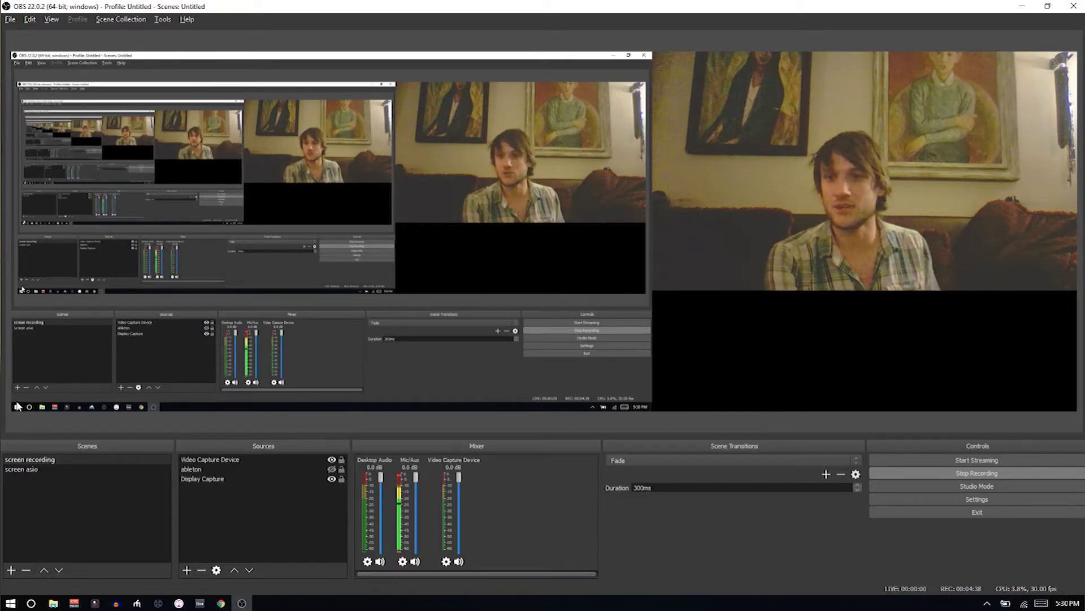
# - Move the webcam picture in the preview so it sits flush against the edge of the display capture
pyautogui.click(584, 389)
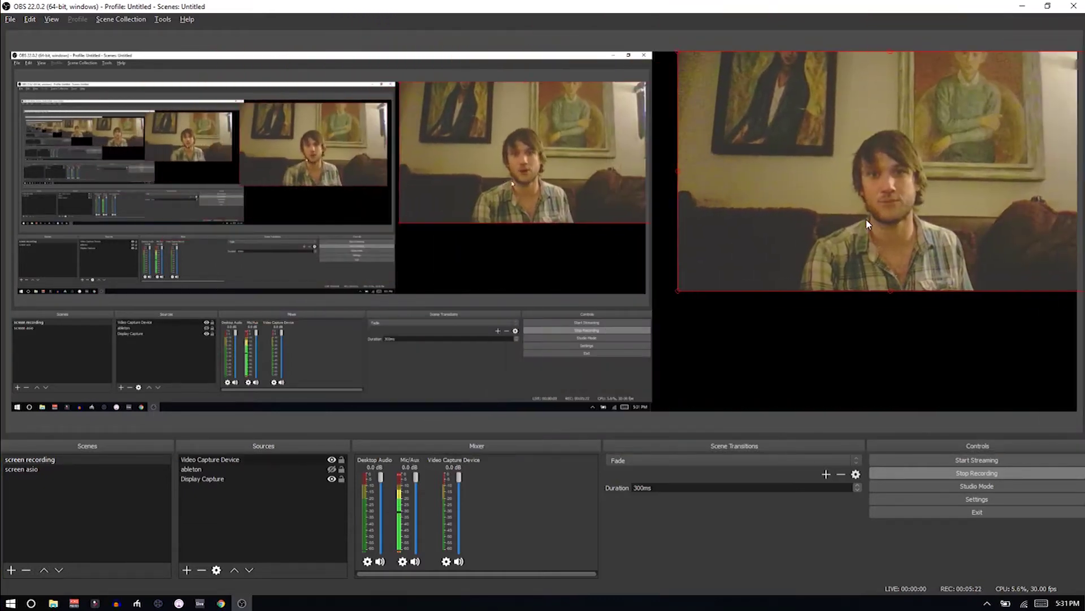
pyautogui.moveTo(868, 225); pyautogui.dragTo(829, 222)
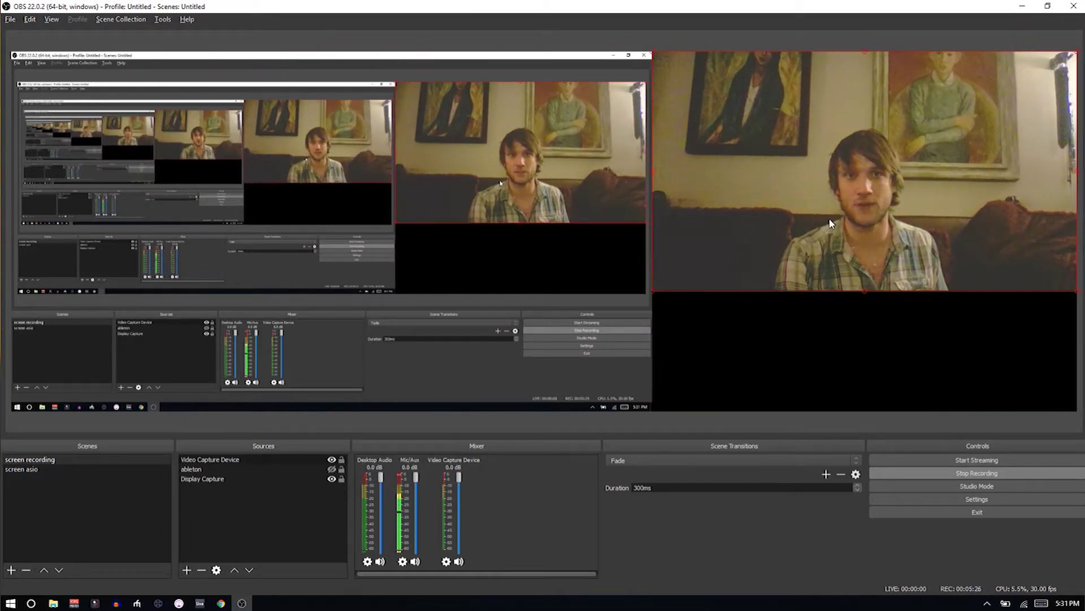
pyautogui.click(791, 319)
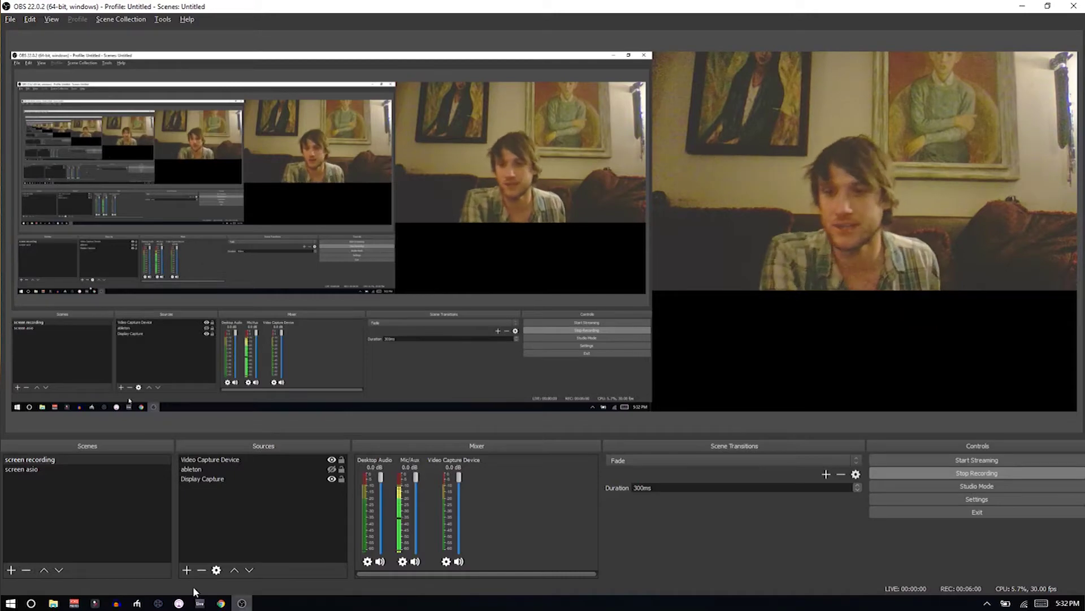
# - Switch to Ableton Live to play the song briefly, stop playback and return to OBS
pyautogui.click(200, 602)
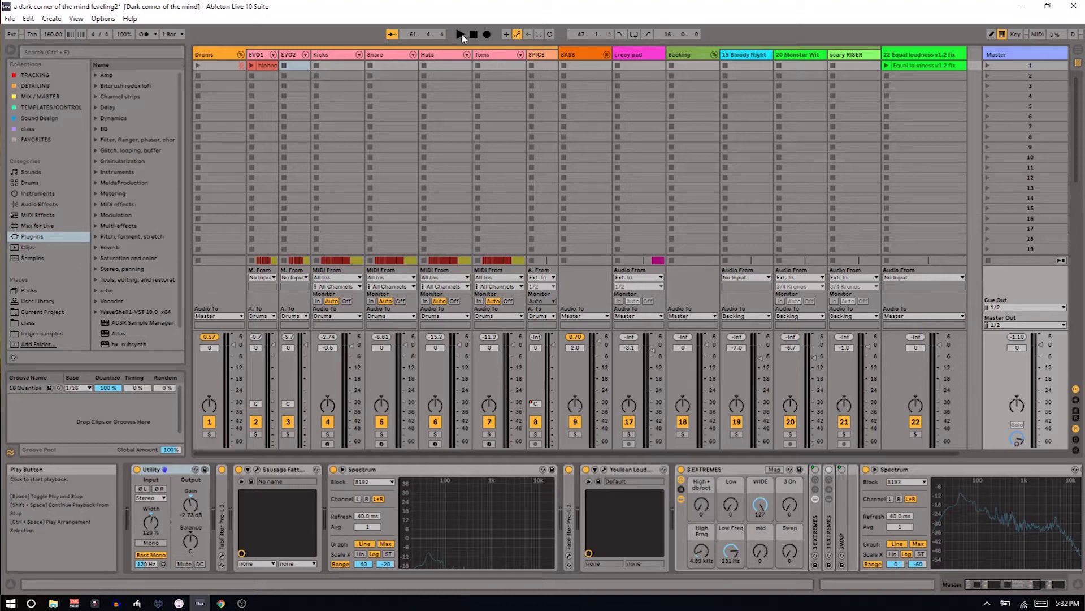
pyautogui.click(460, 35)
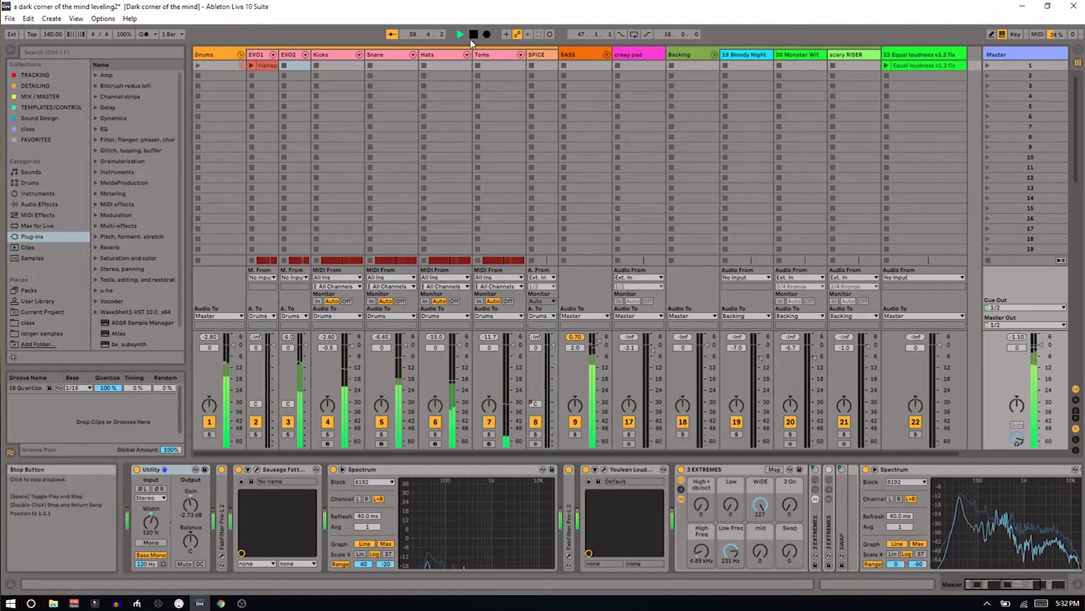
pyautogui.press('space')
pyautogui.moveTo(203, 602)
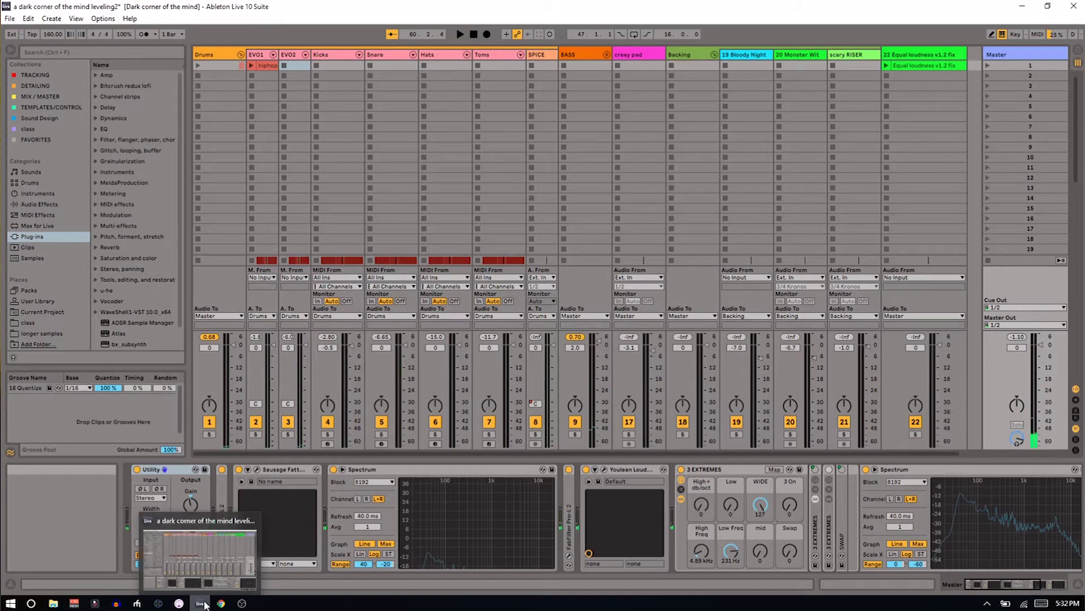
pyautogui.click(241, 603)
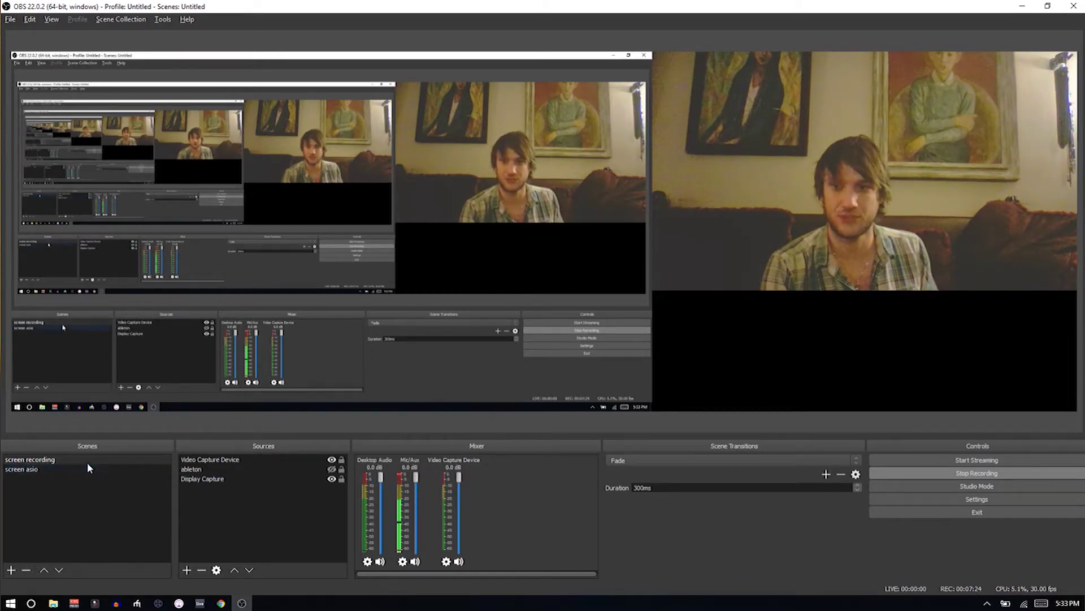
# - Open and cancel the new scene dialog, and view the screen asio scene before returning to the screen recording scene
pyautogui.click(11, 569)
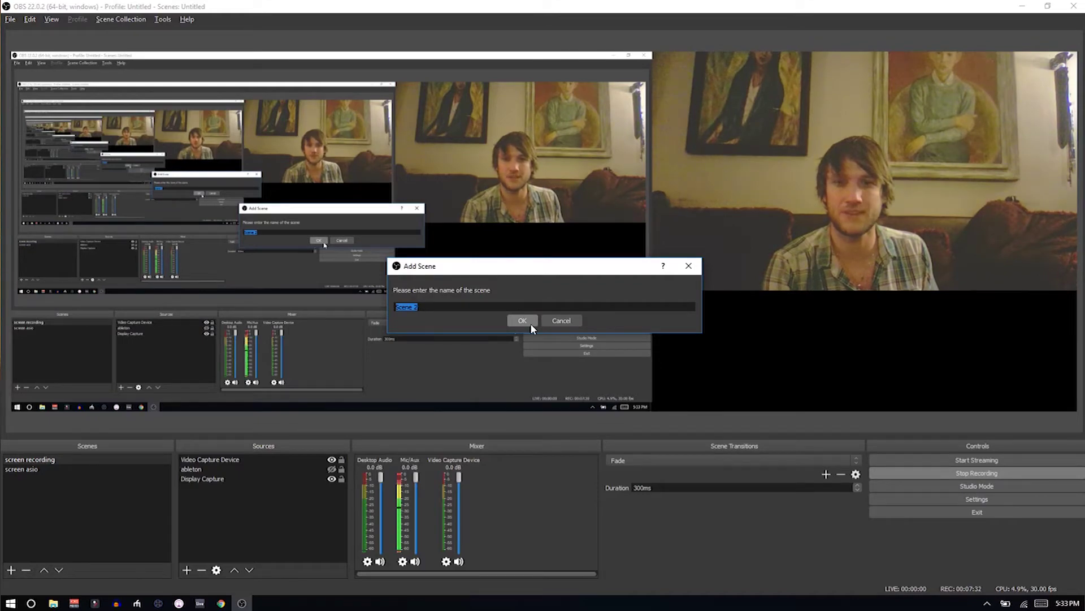
pyautogui.click(555, 320)
pyautogui.click(87, 468)
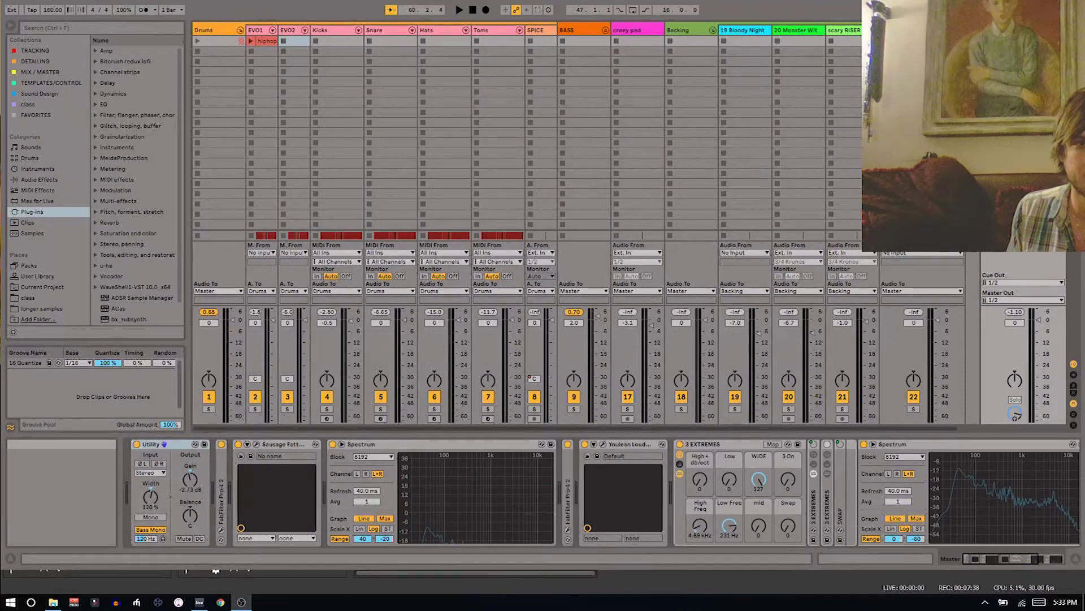
pyautogui.click(50, 460)
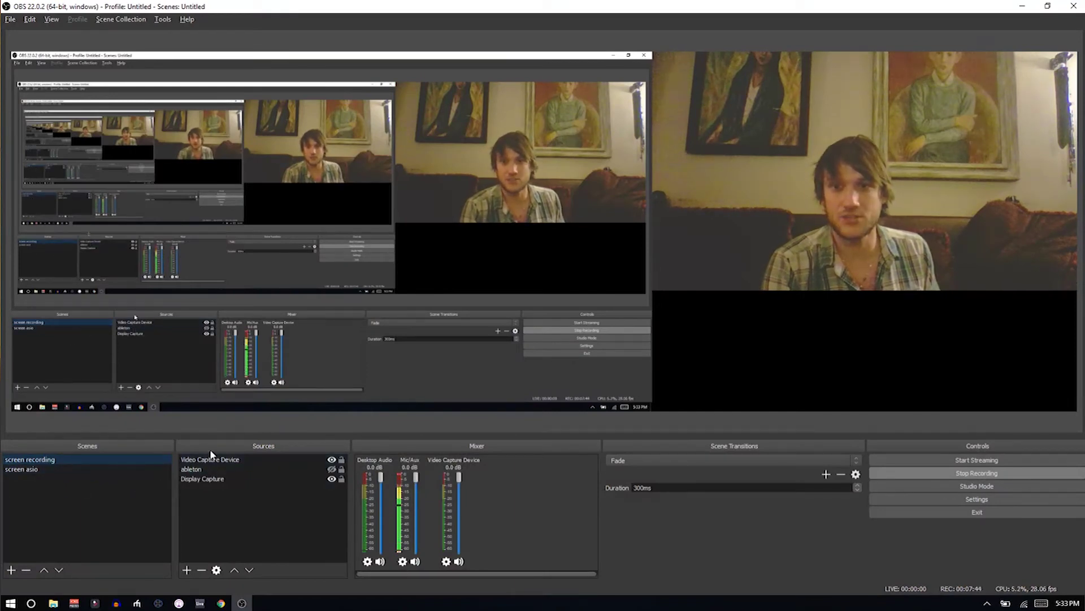
# - Look through the available source types and the options of the ableton source without changing anything
pyautogui.click(190, 569)
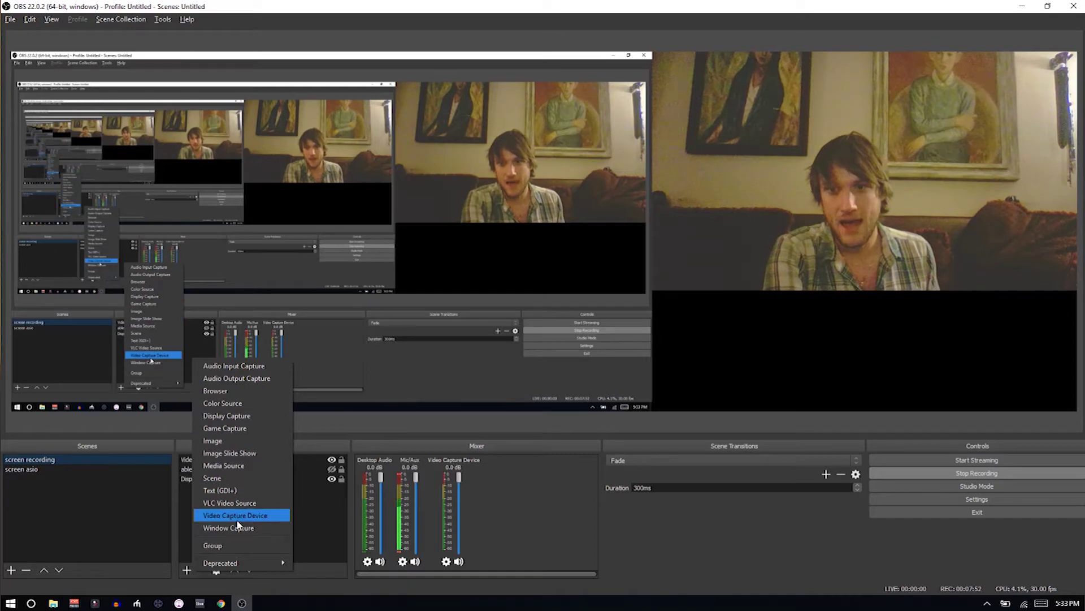
pyautogui.click(309, 506)
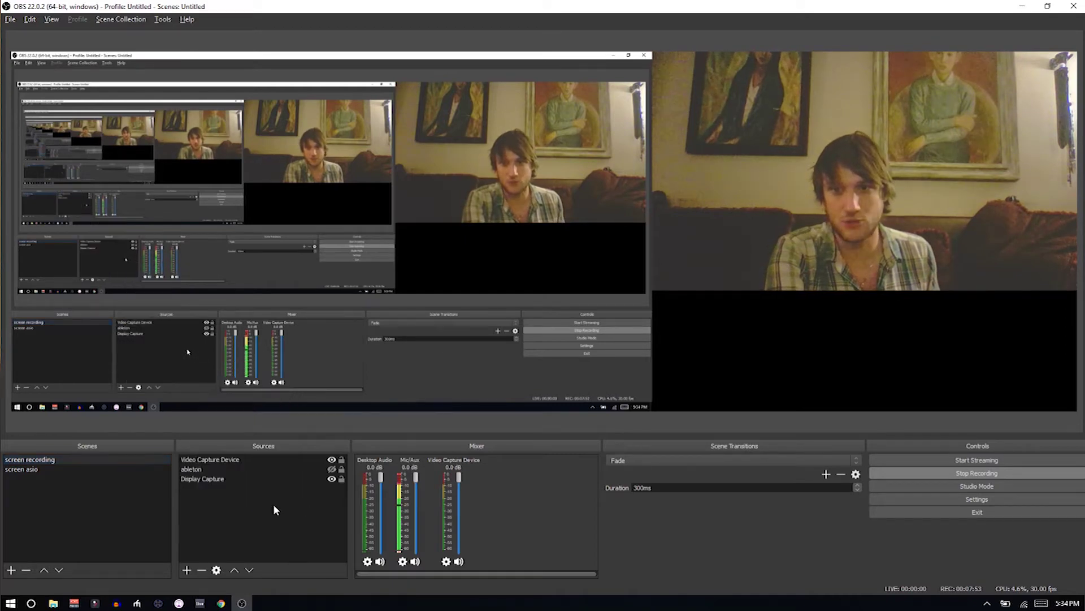
pyautogui.click(232, 470)
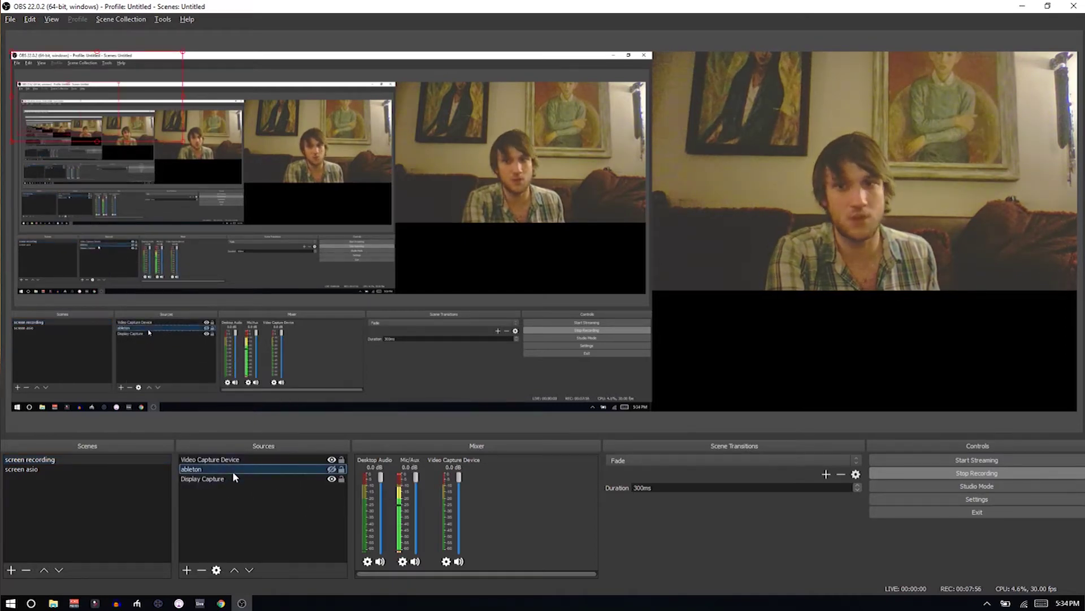
pyautogui.rightClick(185, 473)
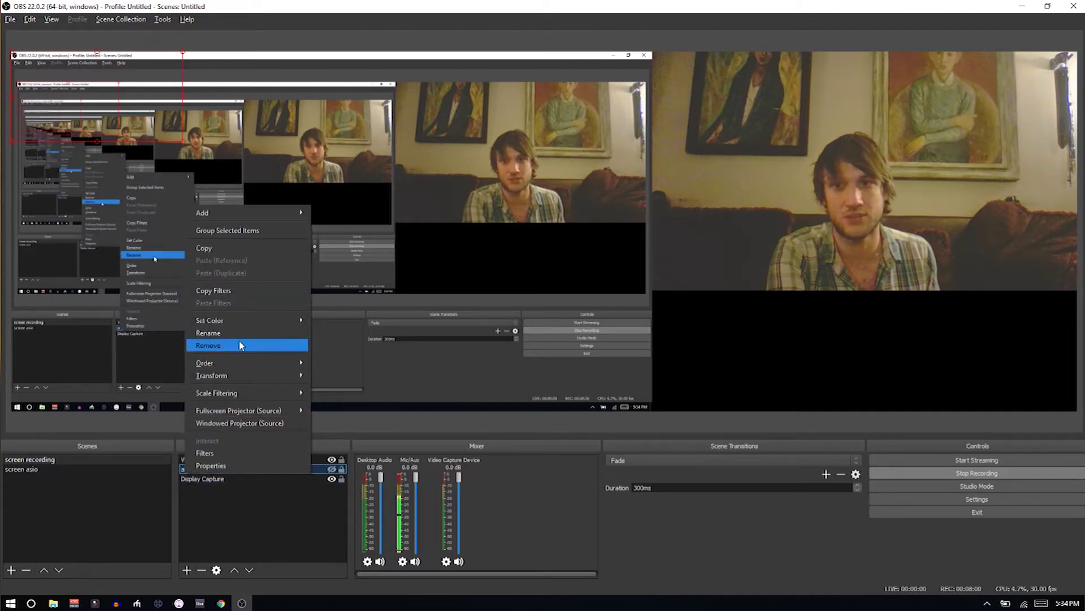
pyautogui.click(229, 503)
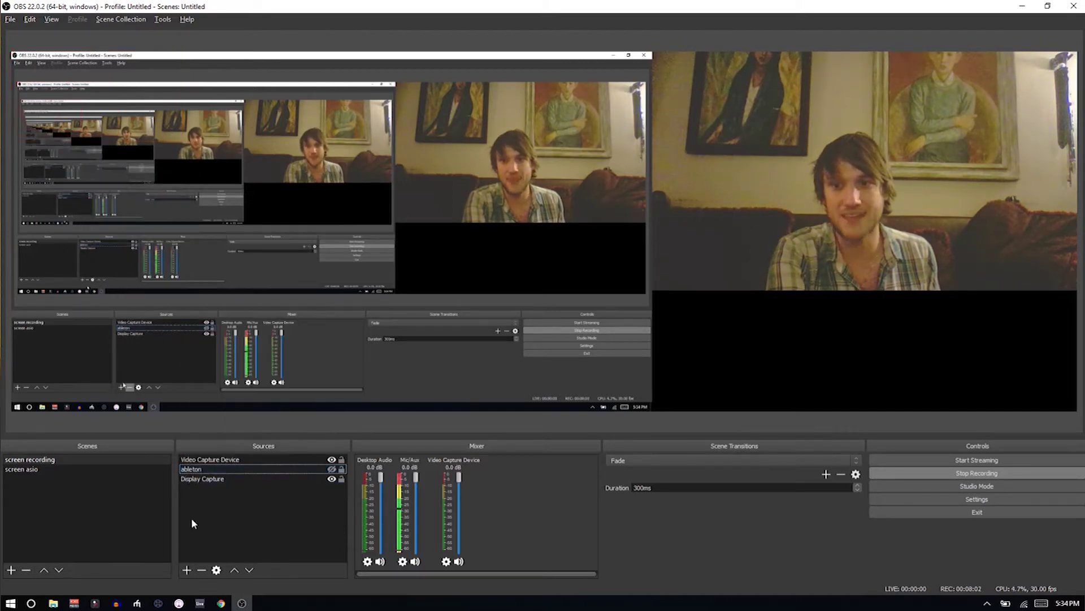
# - Show the ableton source and move it to the lower middle of the preview, and return it hidden to the upper-left corner
pyautogui.click(332, 470)
pyautogui.moveTo(119, 100); pyautogui.dragTo(309, 277)
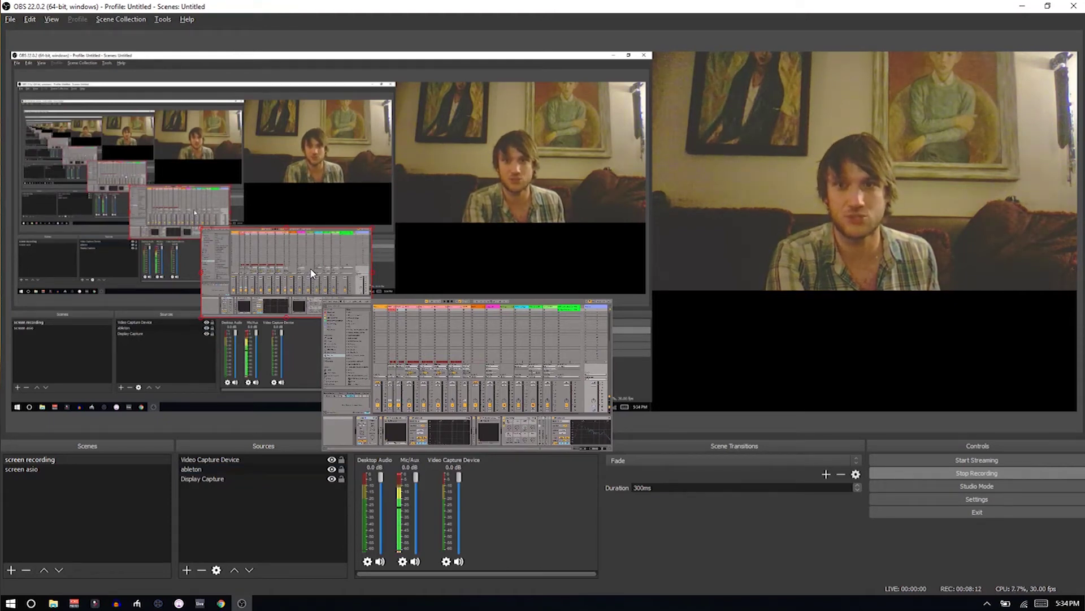
pyautogui.click(328, 470)
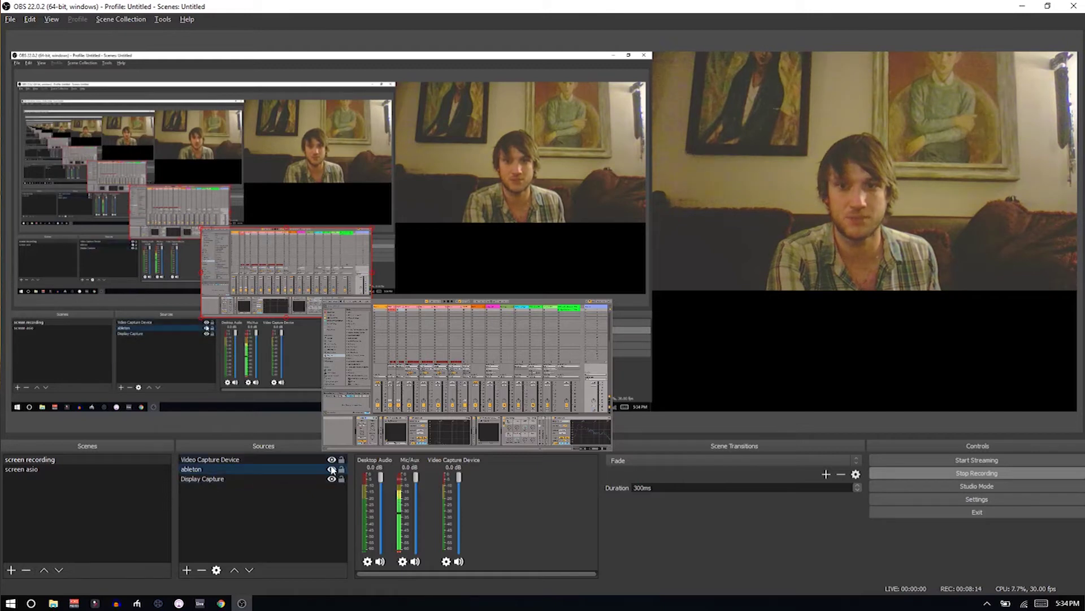
pyautogui.click(332, 469)
pyautogui.moveTo(111, 89); pyautogui.dragTo(83, 96)
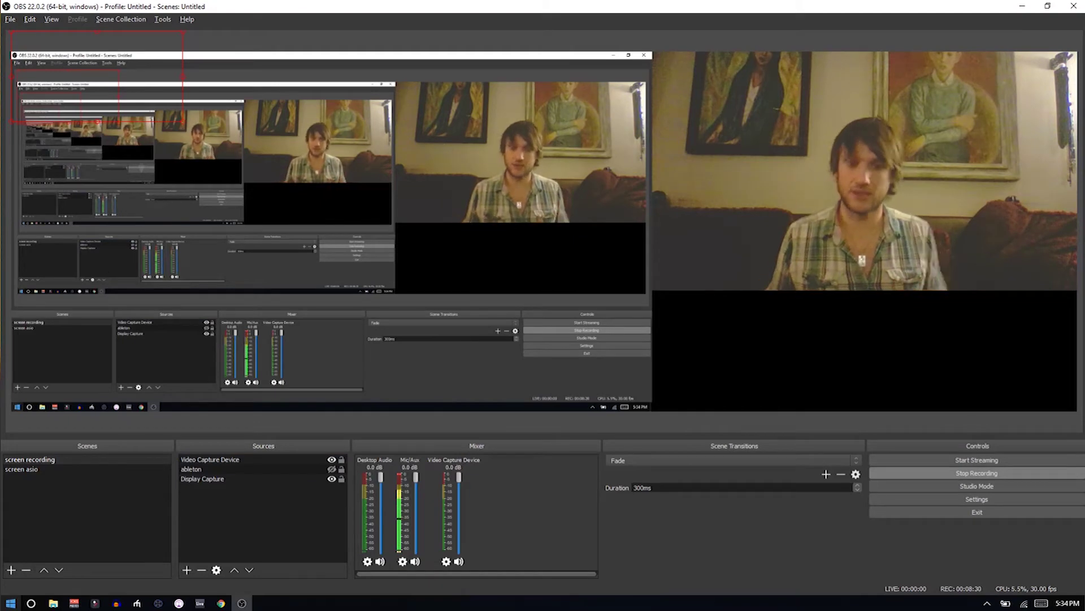
# - Open the NVIDIA Control Panel from the system tray and place it as a smaller window over OBS
pyautogui.click(987, 603)
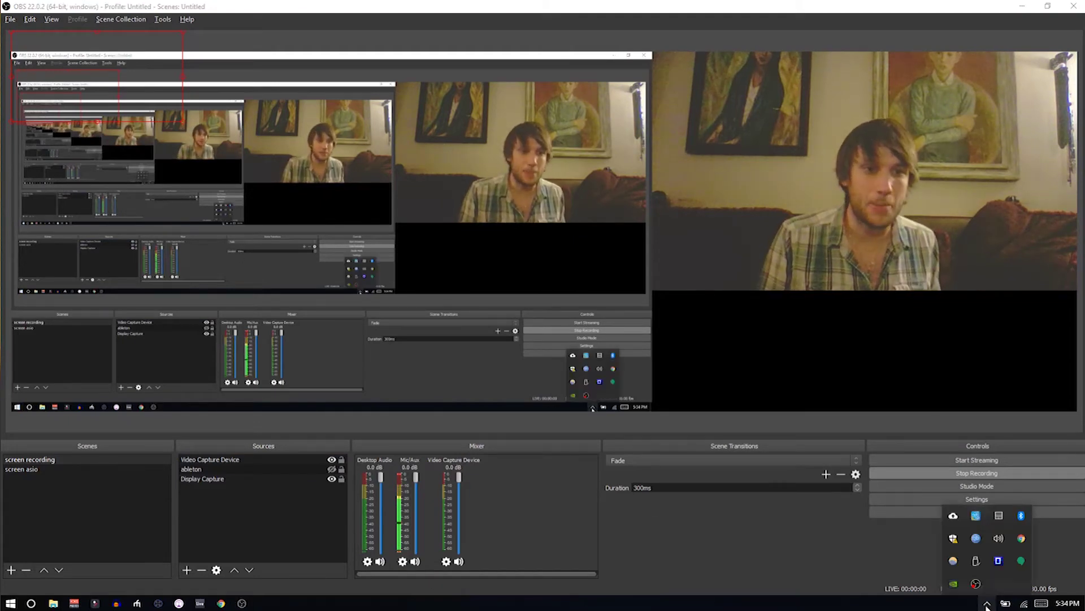
pyautogui.rightClick(954, 585)
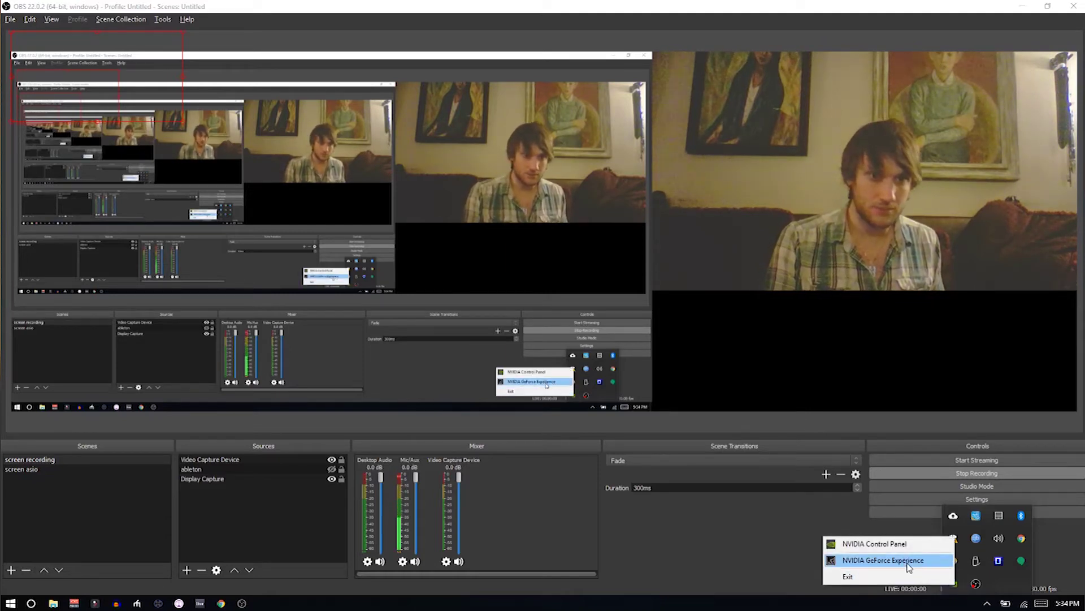
pyautogui.click(899, 545)
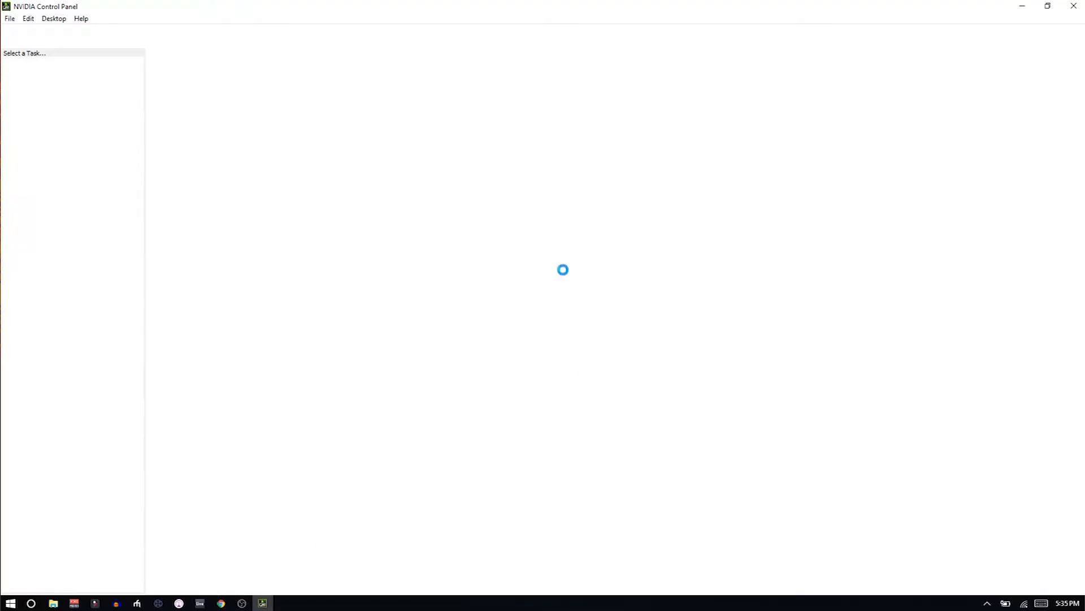
pyautogui.click(1048, 6)
pyautogui.moveTo(407, 212); pyautogui.dragTo(502, 116)
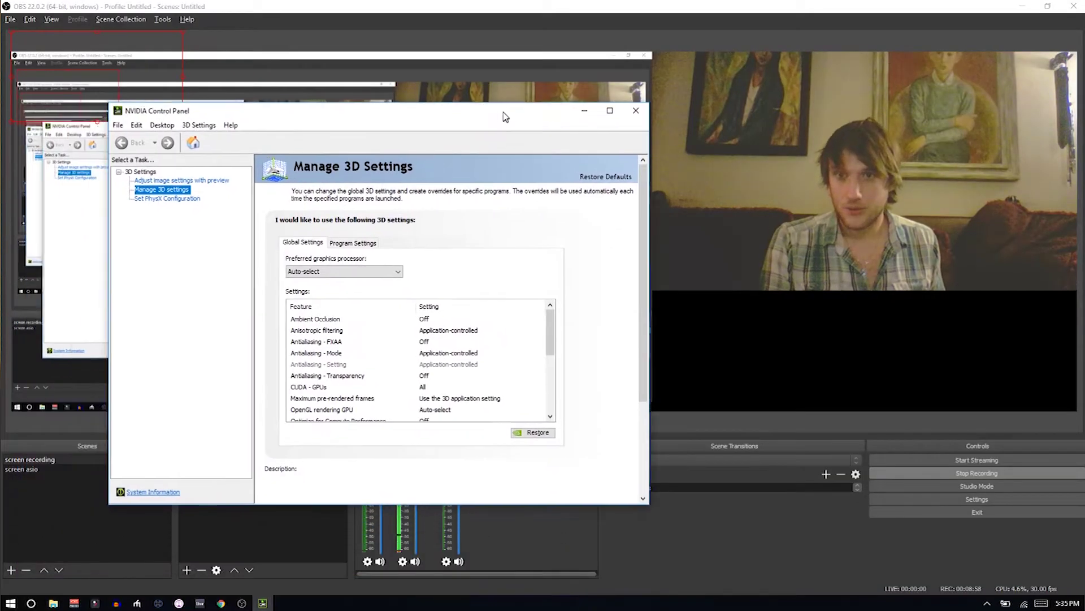
# - Examine the preferred graphics processor choices for Open Broadcaster Software in the 3D program settings and return to OBS
pyautogui.click(343, 244)
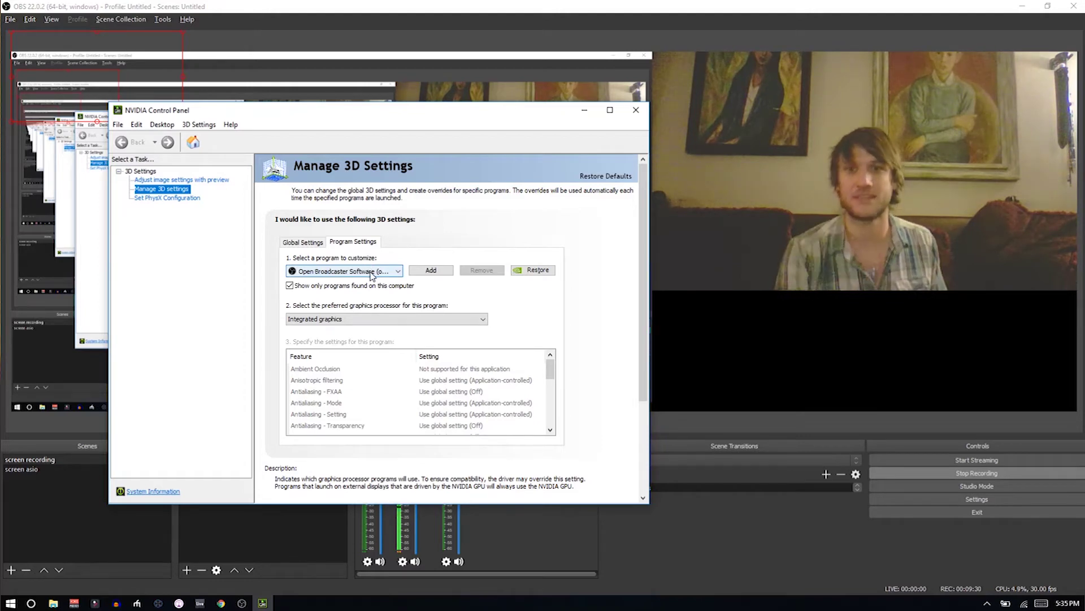
pyautogui.click(322, 320)
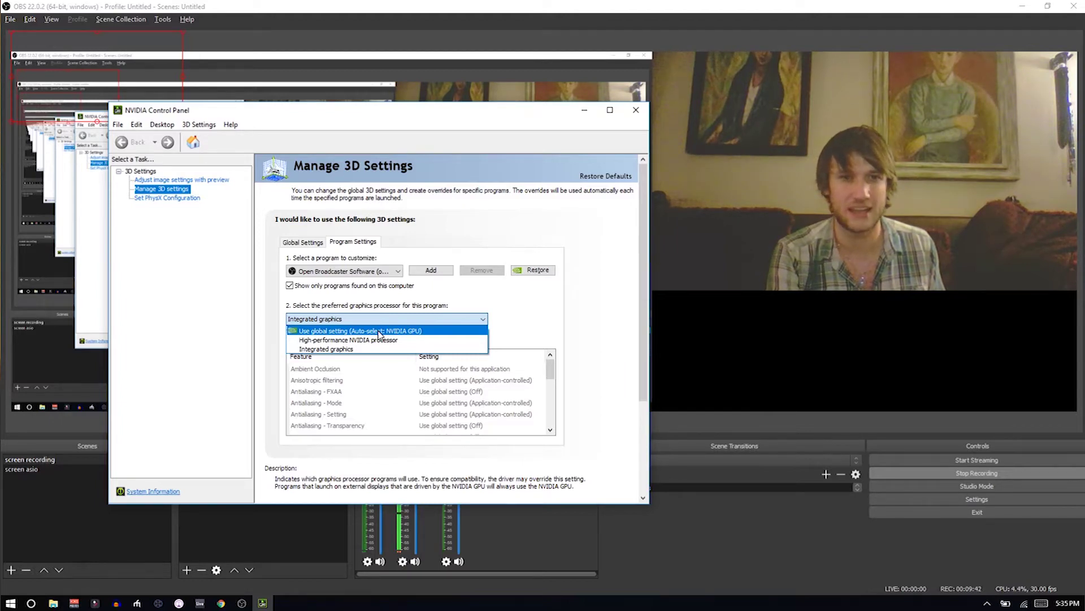
pyautogui.click(247, 509)
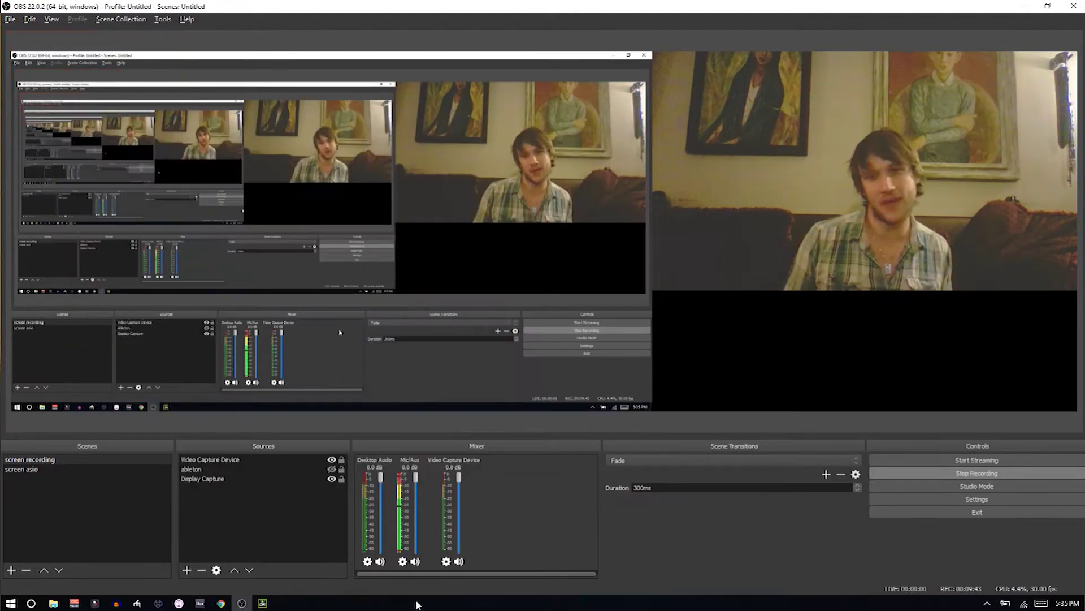
# - Add a new display capture source to the screen recording scene, keeping the suggested name and leaving its properties unchanged
pyautogui.rightClick(246, 507)
pyautogui.click(192, 508)
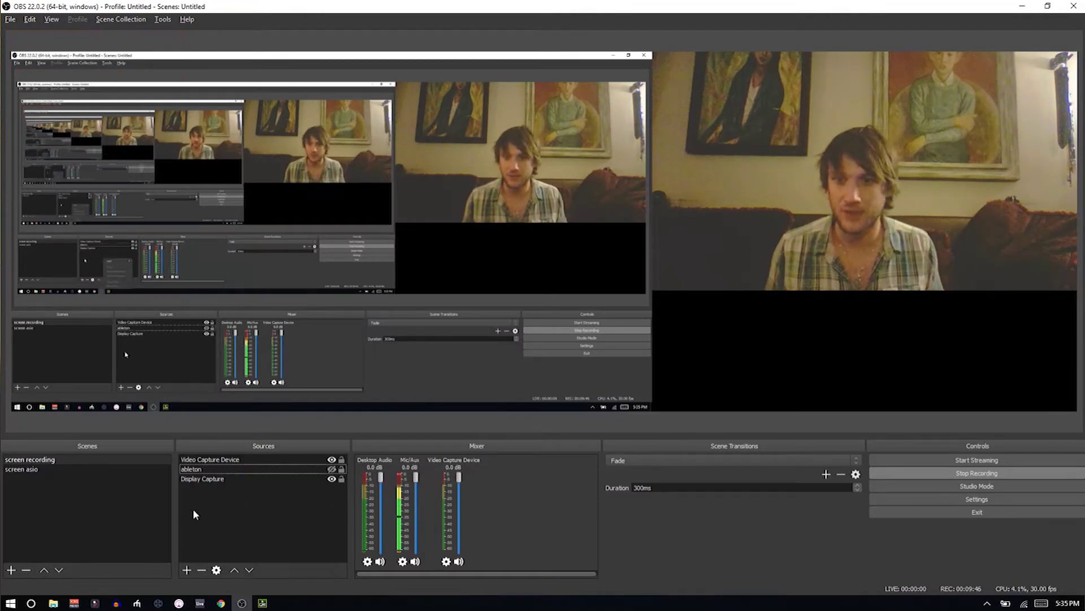
pyautogui.click(186, 571)
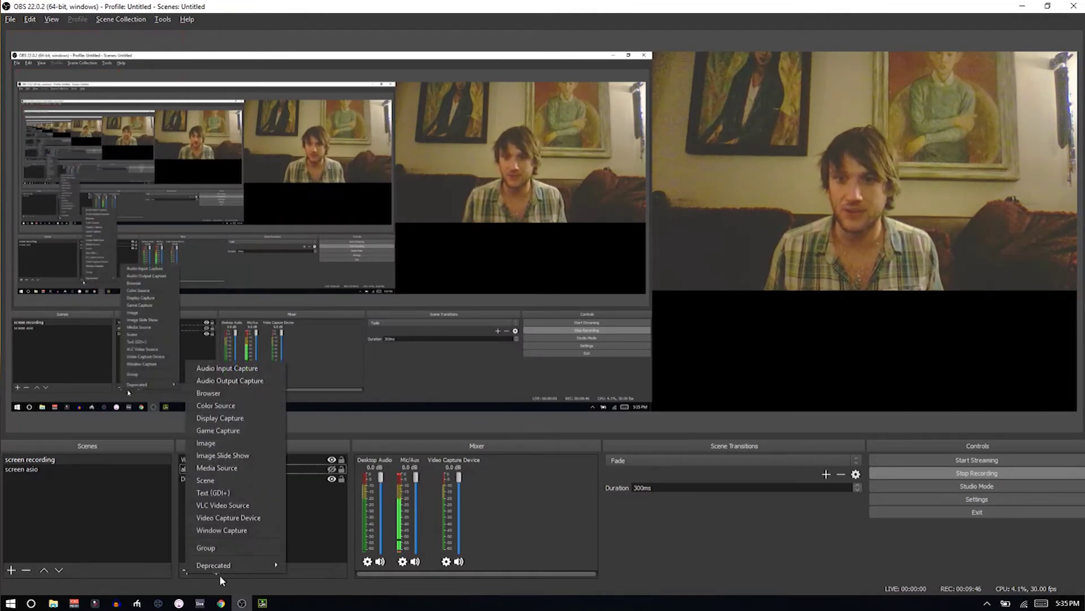
pyautogui.click(225, 419)
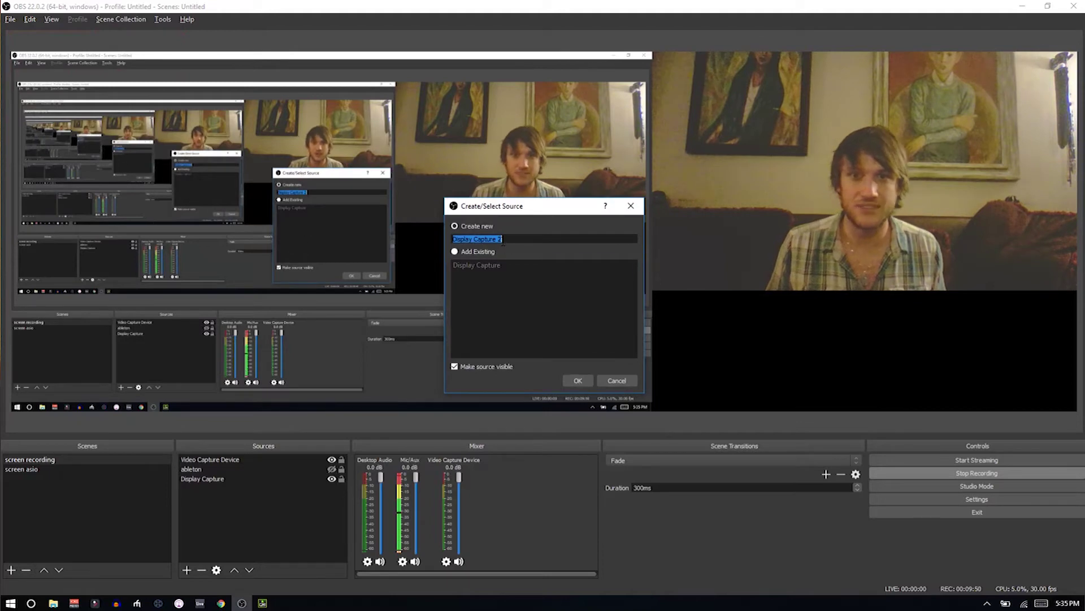
pyautogui.click(579, 379)
pyautogui.moveTo(517, 133); pyautogui.dragTo(279, 157)
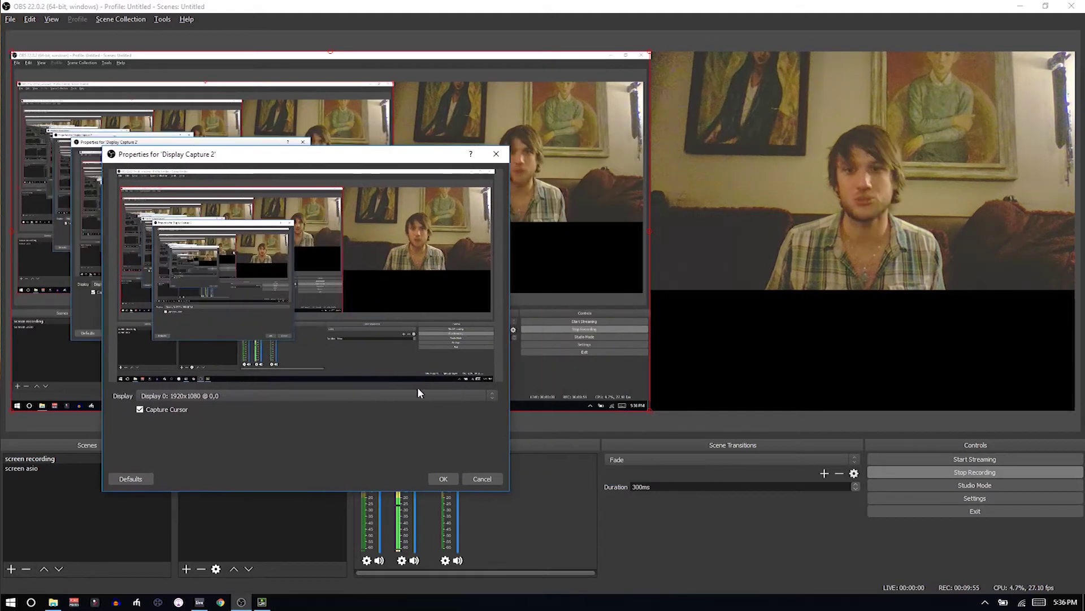
pyautogui.click(484, 479)
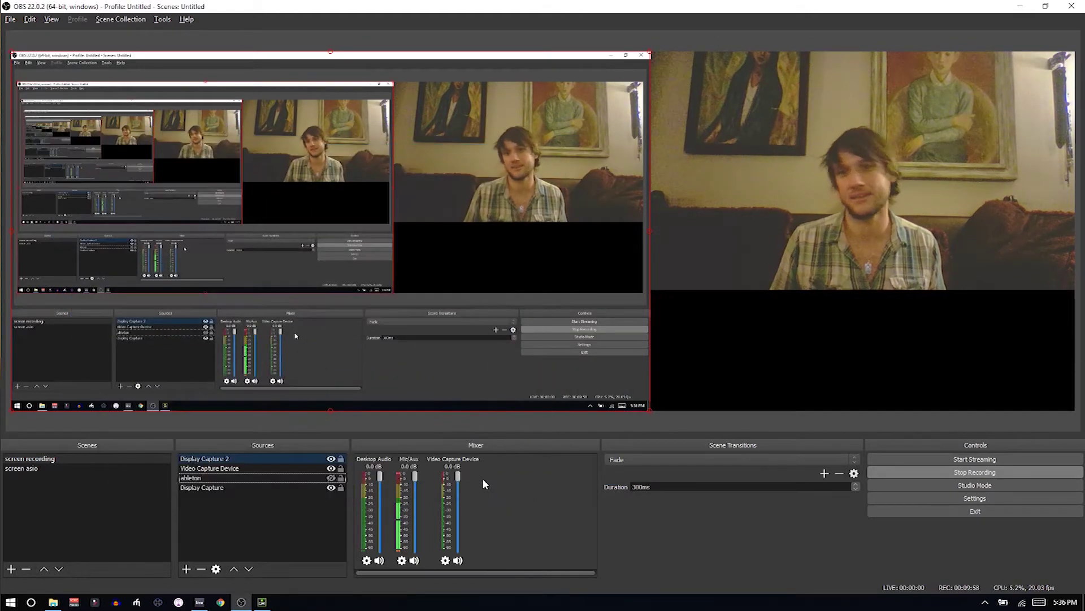
# - Remove the Display Capture 2 source from the screen recording scene
pyautogui.click(243, 456)
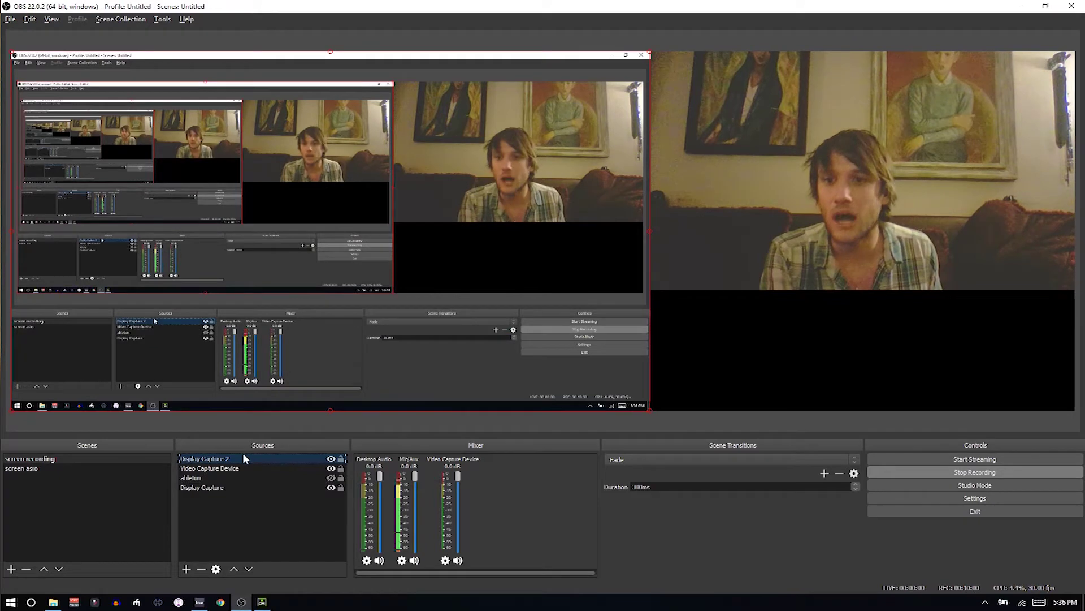
pyautogui.press('Delete')
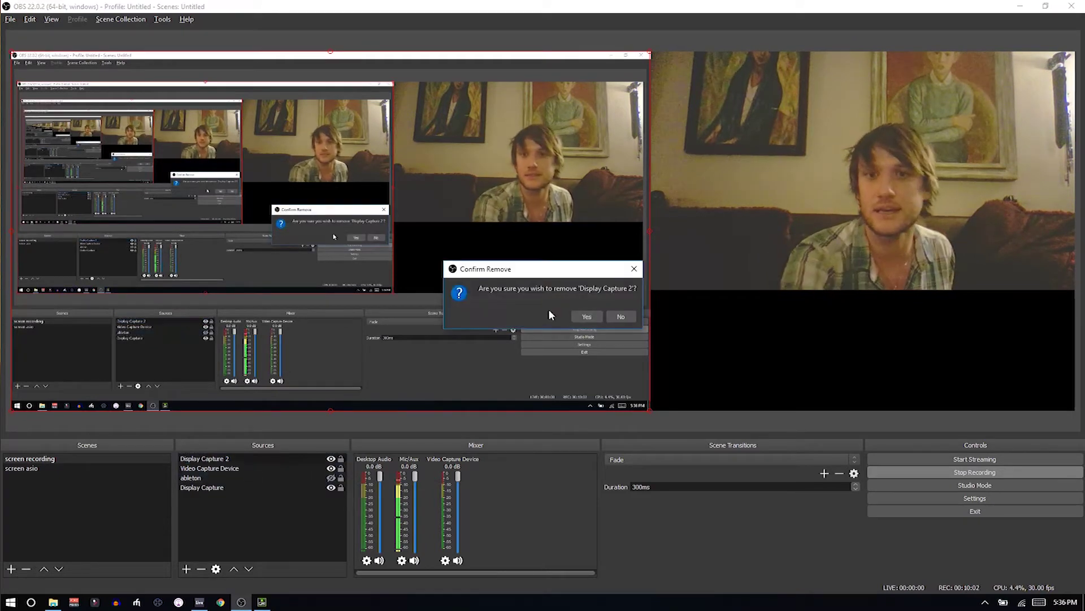
pyautogui.click(580, 320)
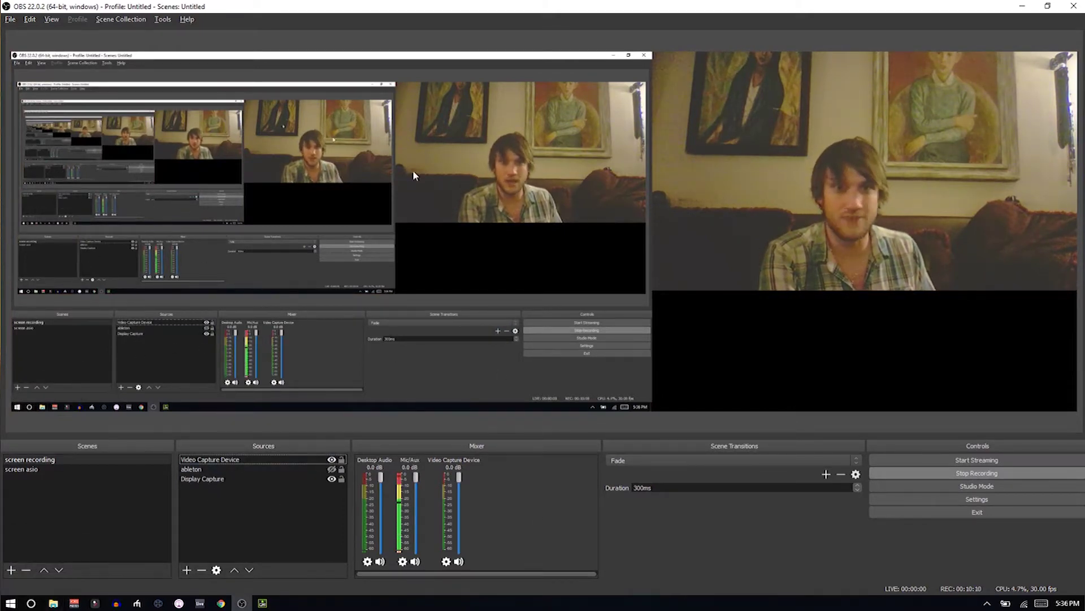
# - Examine the output settings for streaming, recording and audio tracks in a repositioned settings window, and close it without changes
pyautogui.click(965, 499)
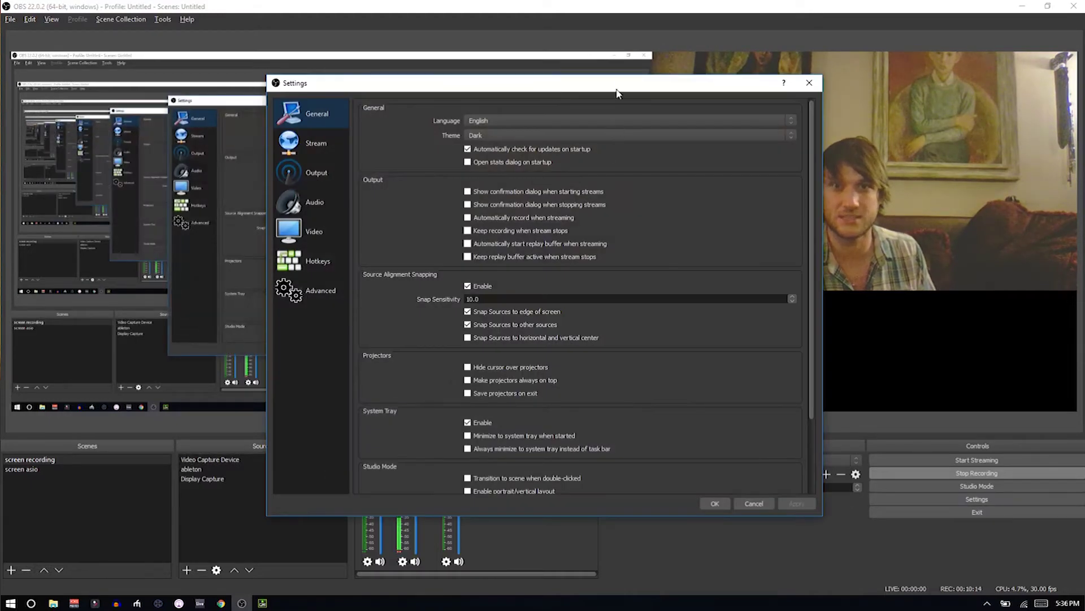
pyautogui.moveTo(626, 89); pyautogui.dragTo(439, 91)
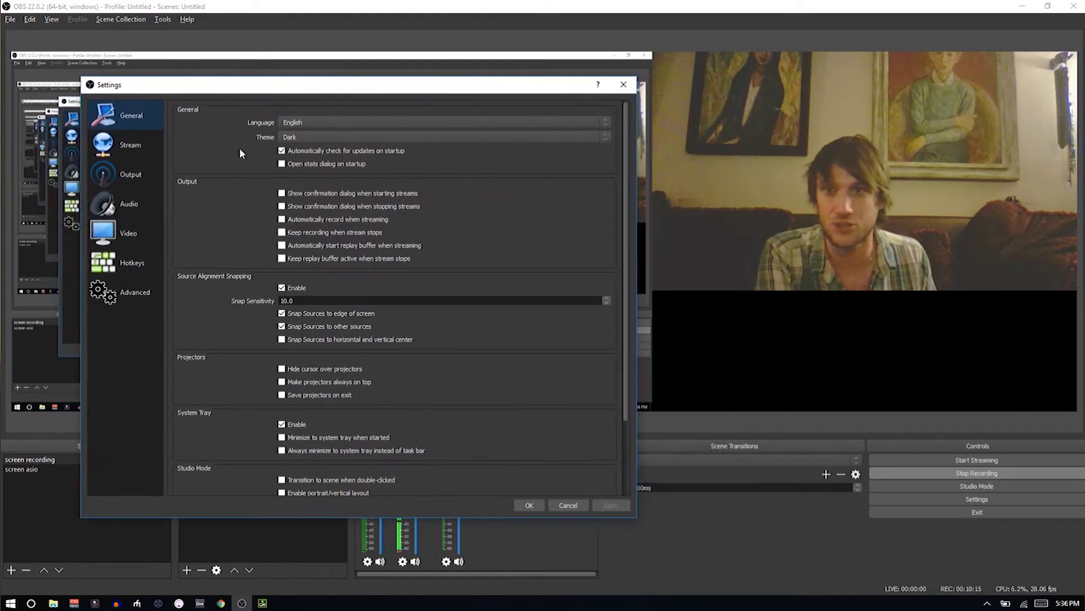
pyautogui.click(122, 179)
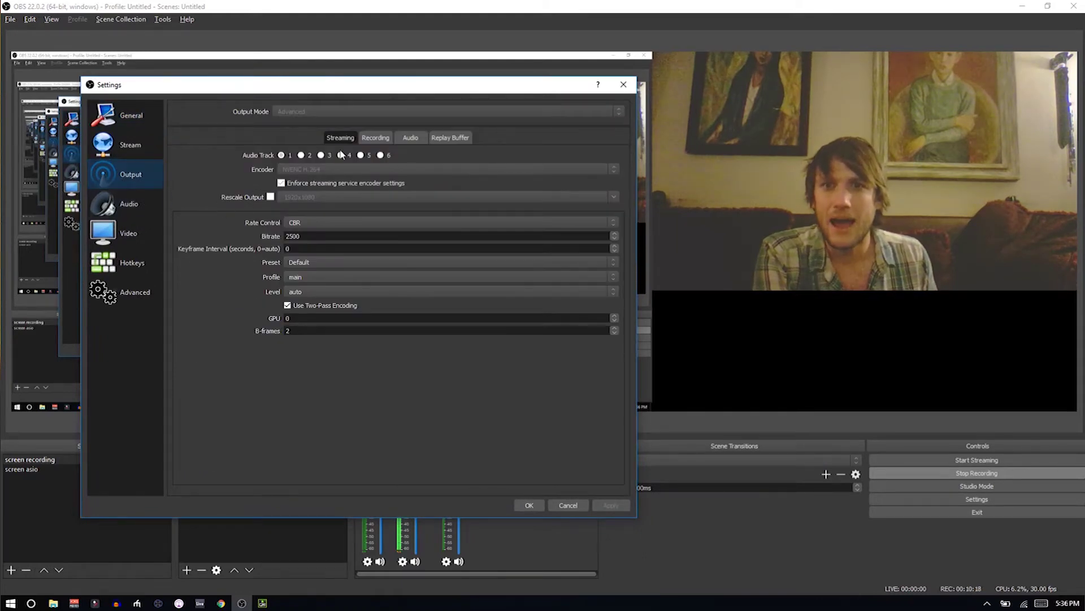
pyautogui.click(375, 140)
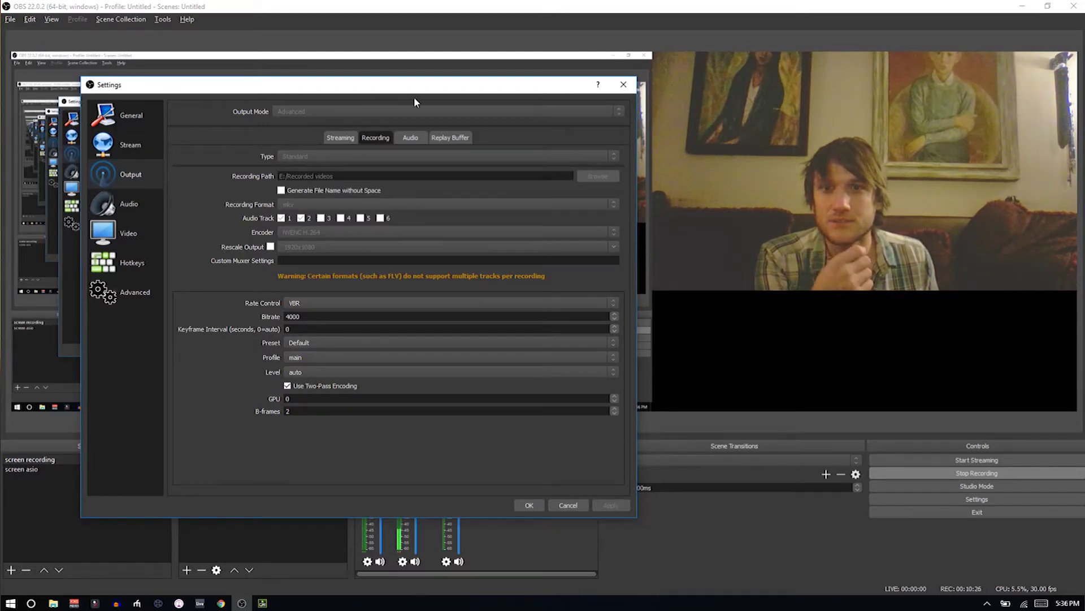
pyautogui.moveTo(414, 94); pyautogui.dragTo(318, 95)
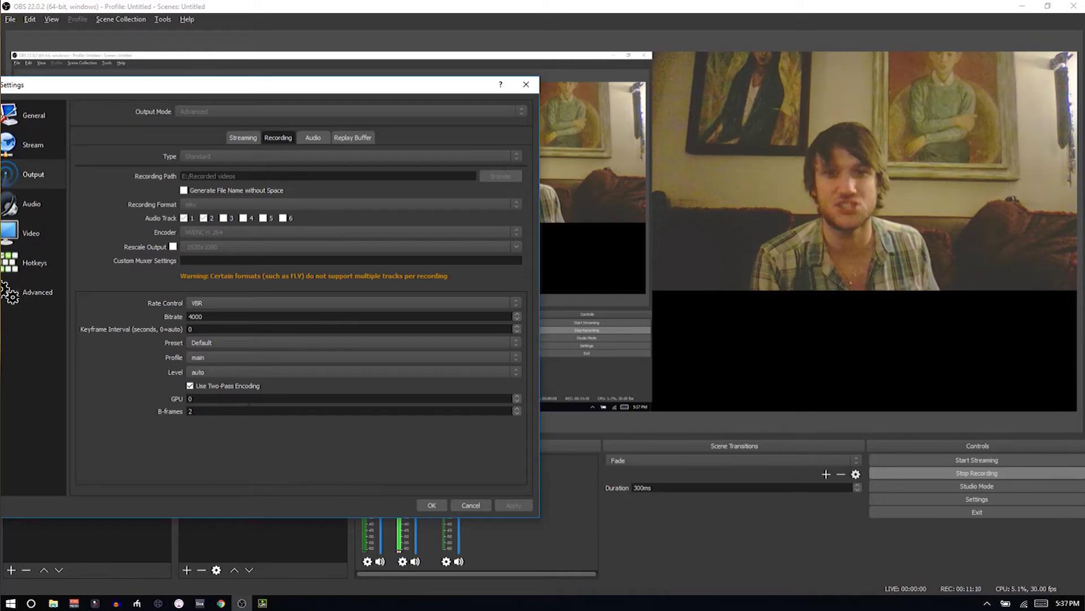
pyautogui.click(306, 146)
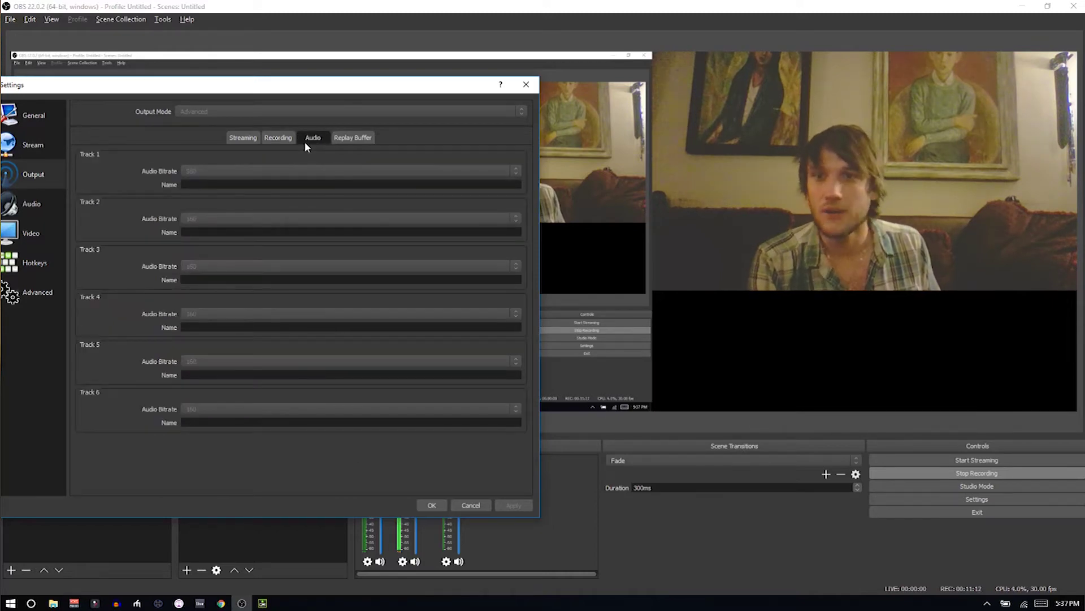
pyautogui.click(291, 138)
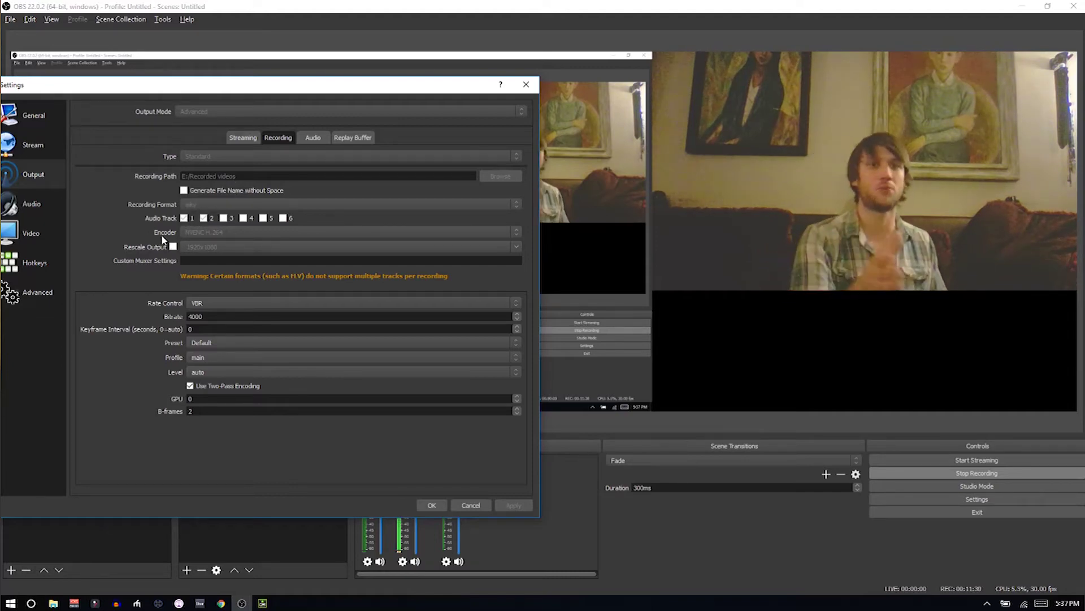
pyautogui.click(526, 86)
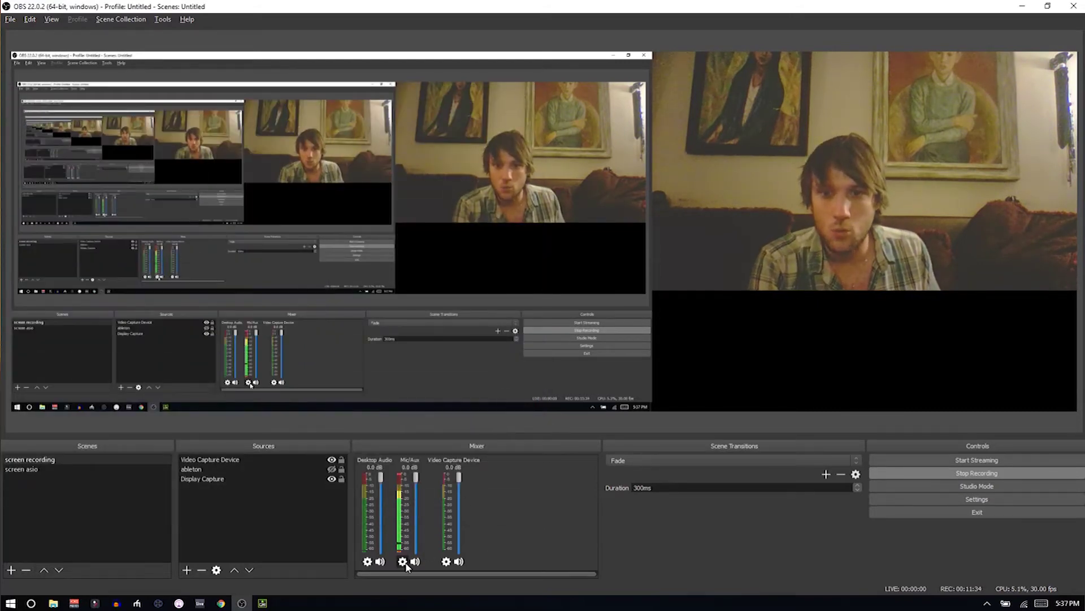
# - Check the Mic/Aux device properties and examine the track assignments of all audio sources in the advanced audio properties
pyautogui.click(405, 561)
pyautogui.click(431, 542)
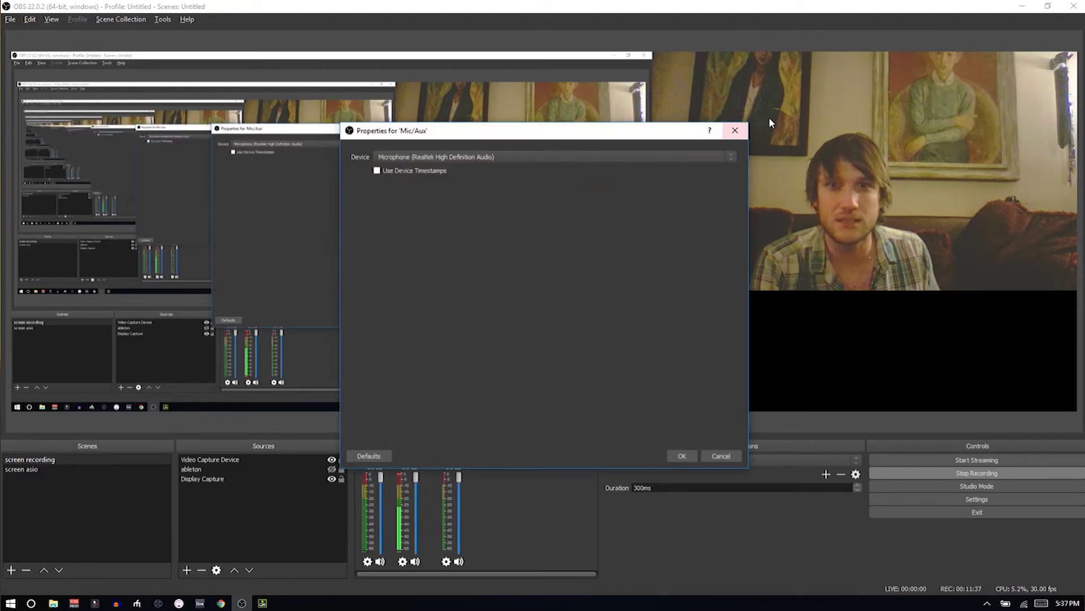
pyautogui.click(735, 131)
pyautogui.click(402, 561)
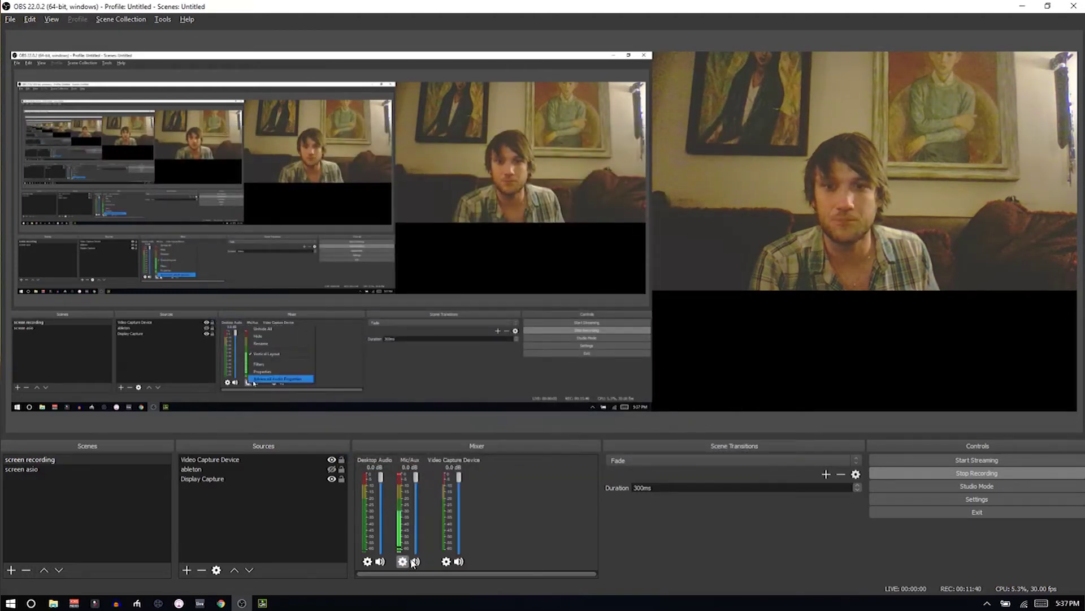
pyautogui.click(412, 556)
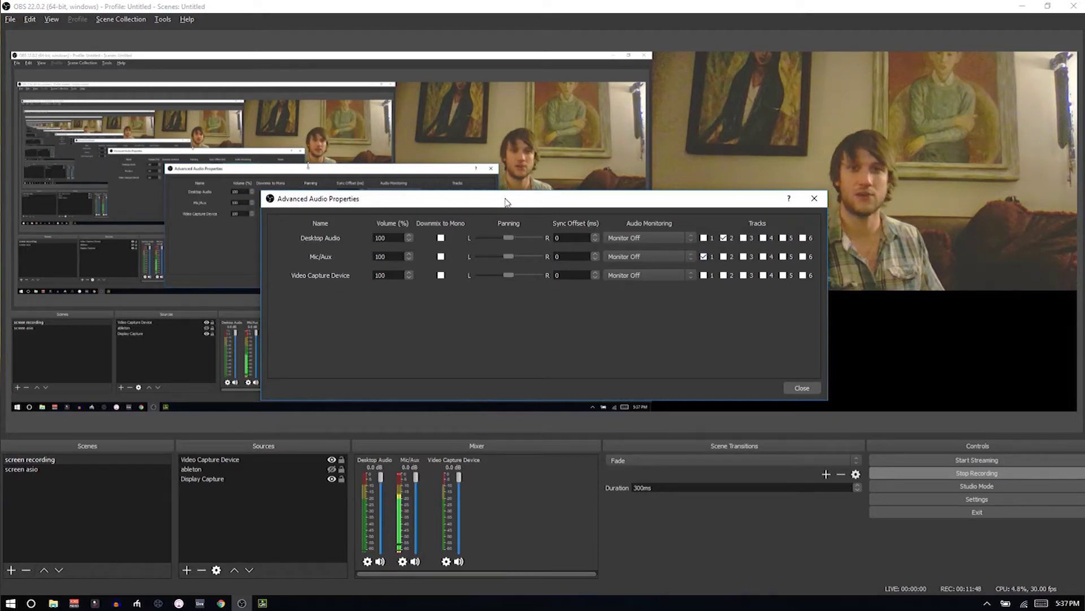
pyautogui.moveTo(405, 199); pyautogui.dragTo(237, 202)
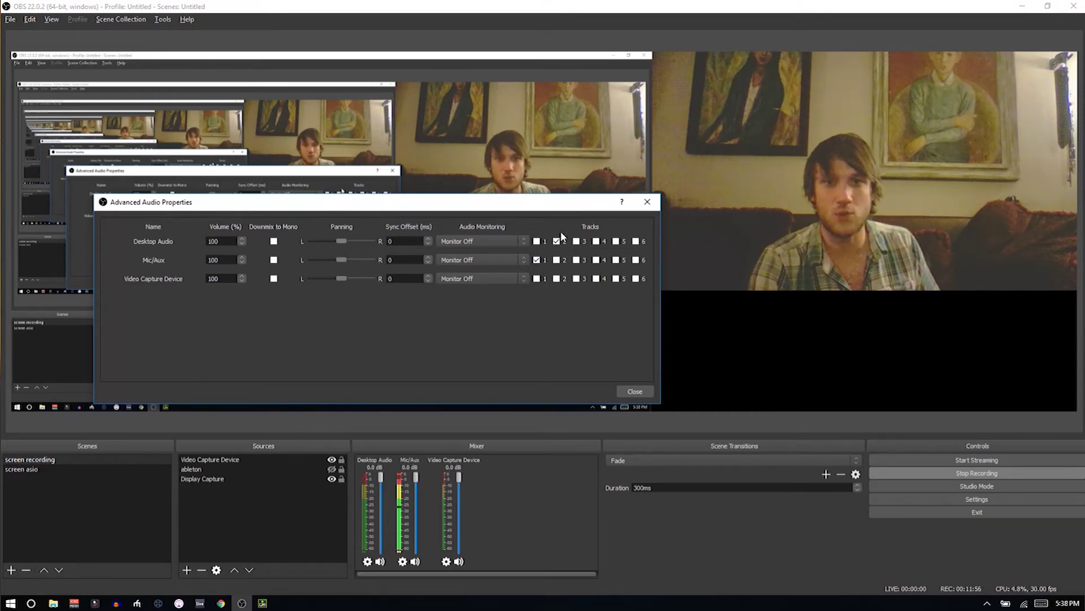
pyautogui.click(648, 203)
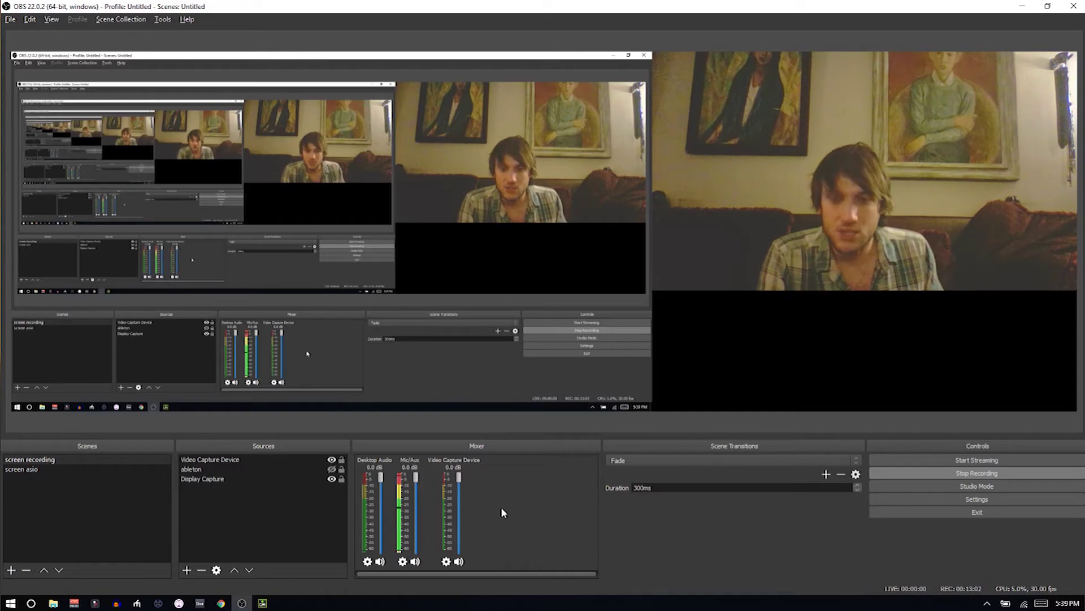
# - Review the output settings and the sample rate and audio device settings, and close the settings window
pyautogui.click(986, 498)
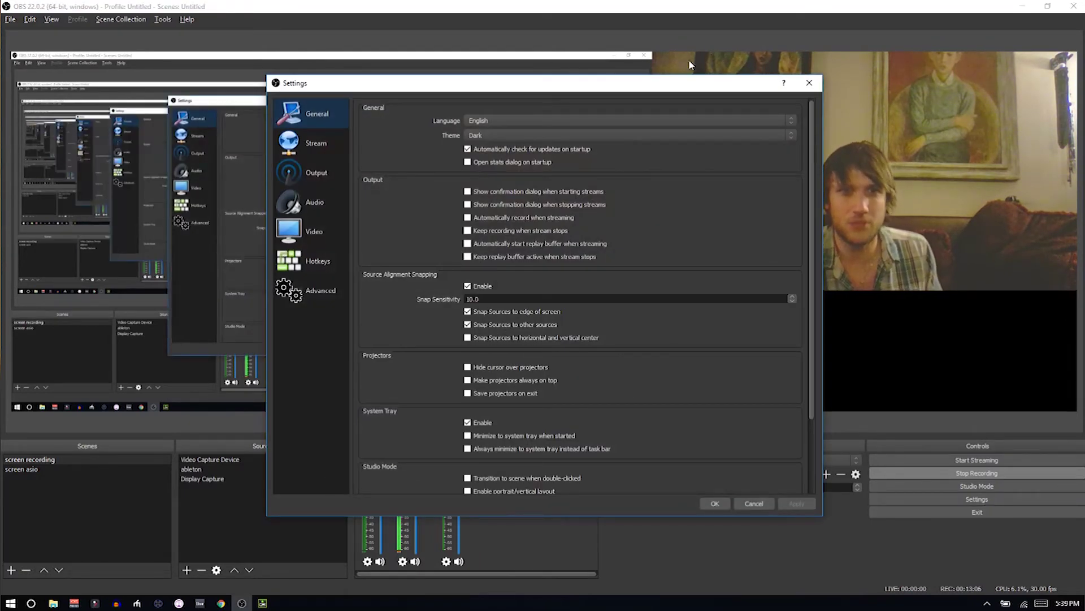
pyautogui.moveTo(716, 91); pyautogui.dragTo(528, 112)
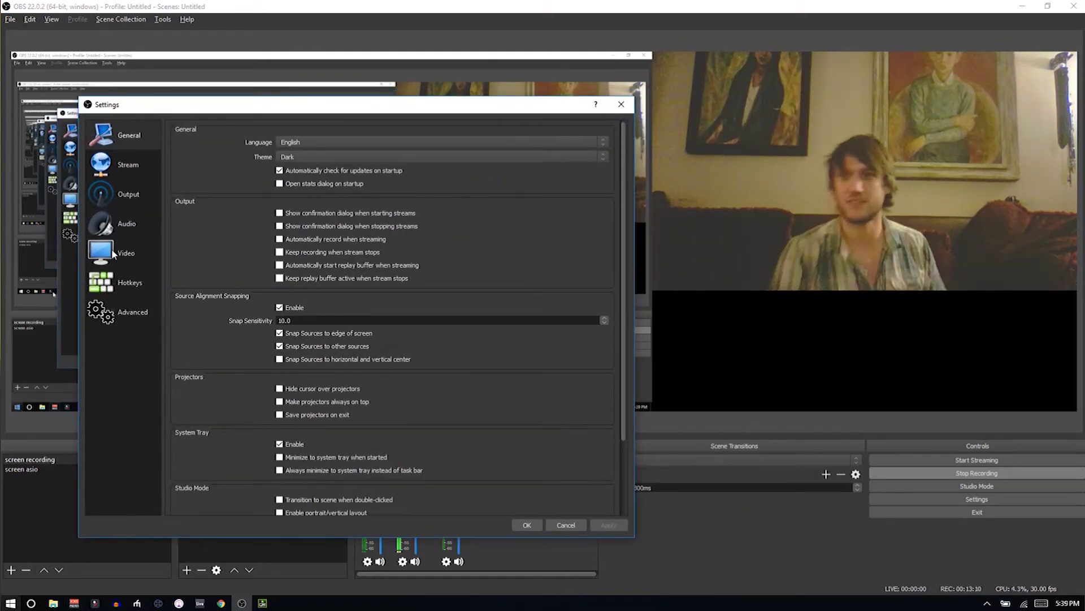
pyautogui.click(140, 195)
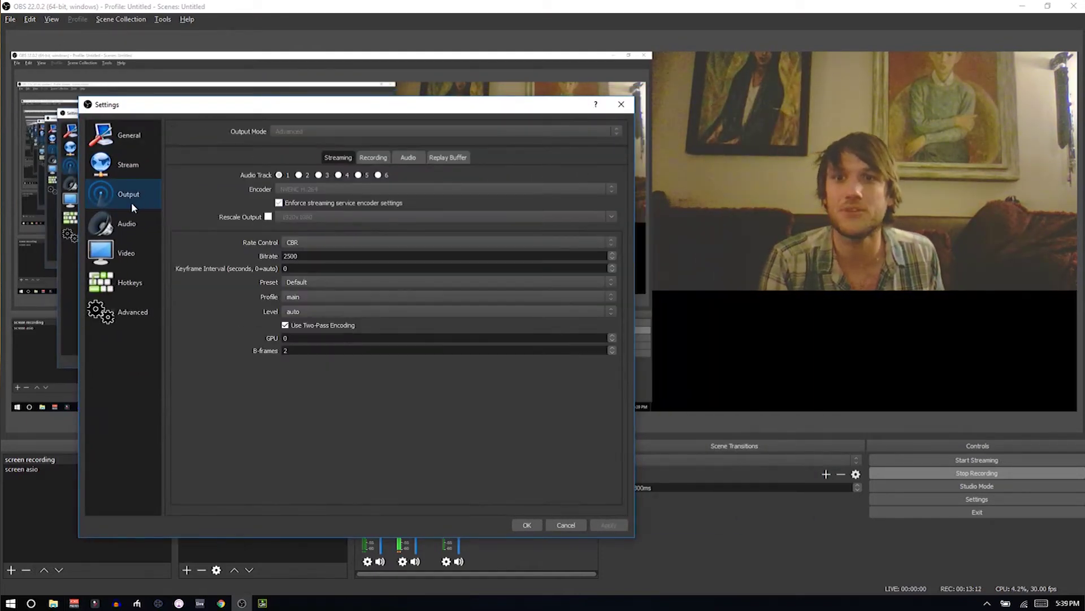
pyautogui.click(130, 238)
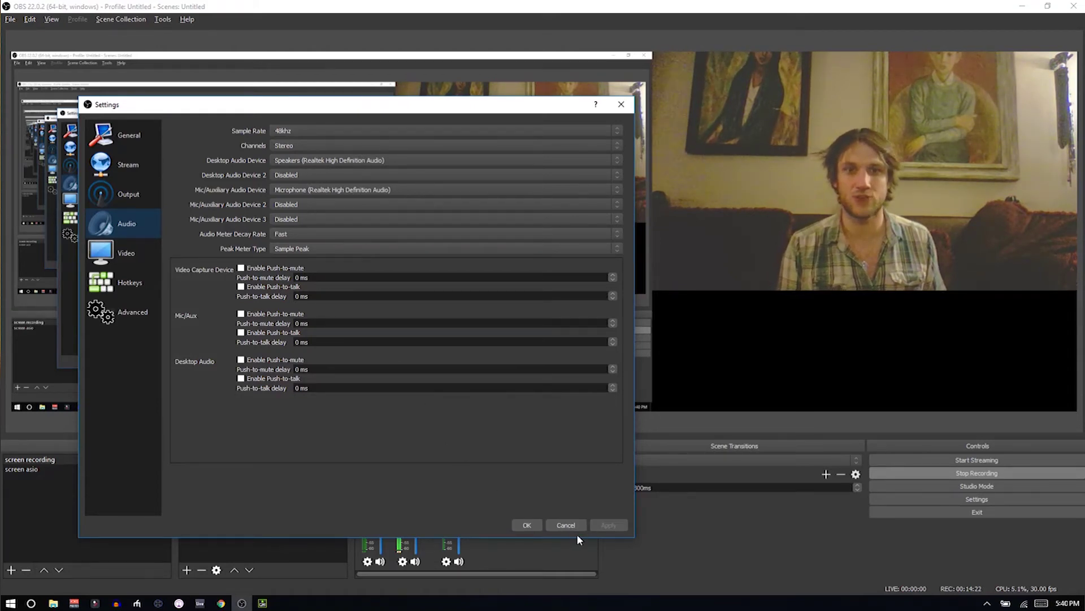
pyautogui.click(532, 525)
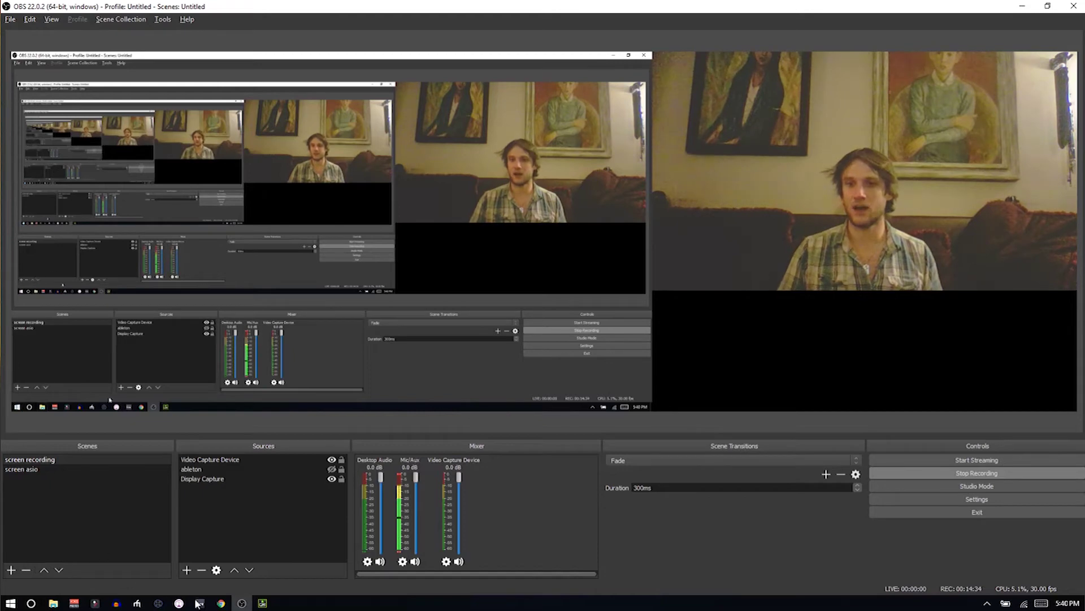
# - Switch to VoiceMeeter, examine the device choices for hardware input 1 and the hardware output, and return to OBS
pyautogui.moveTo(200, 608)
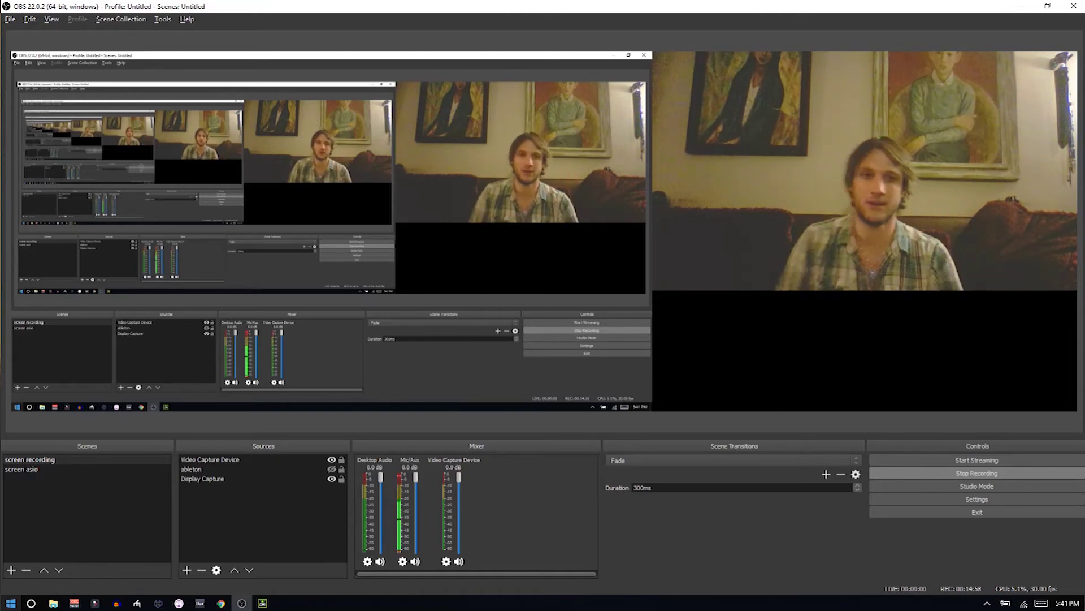
pyautogui.click(76, 604)
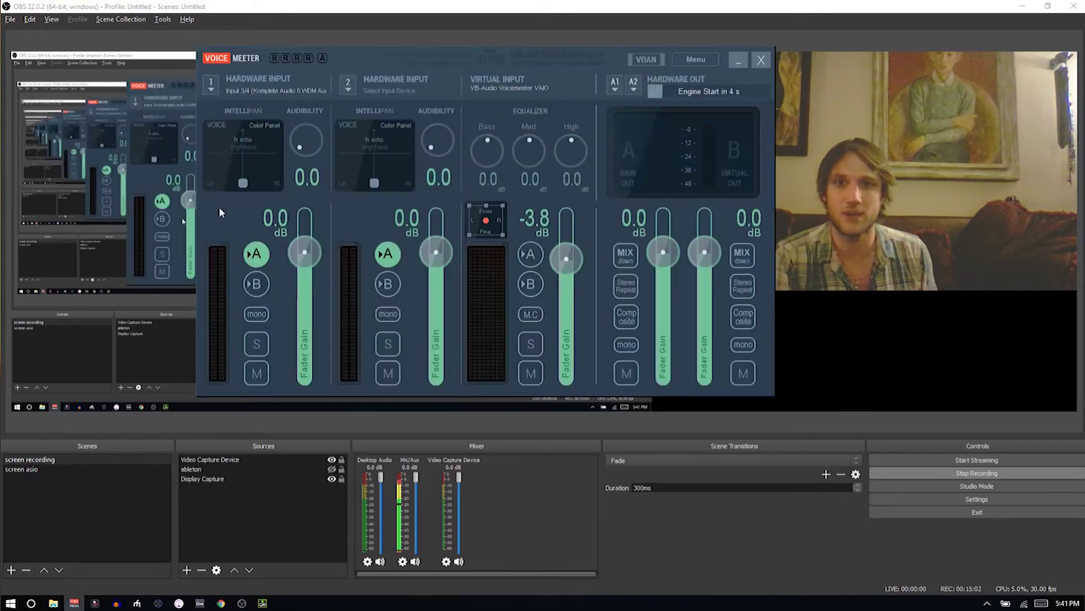
pyautogui.moveTo(328, 53); pyautogui.dragTo(154, 73)
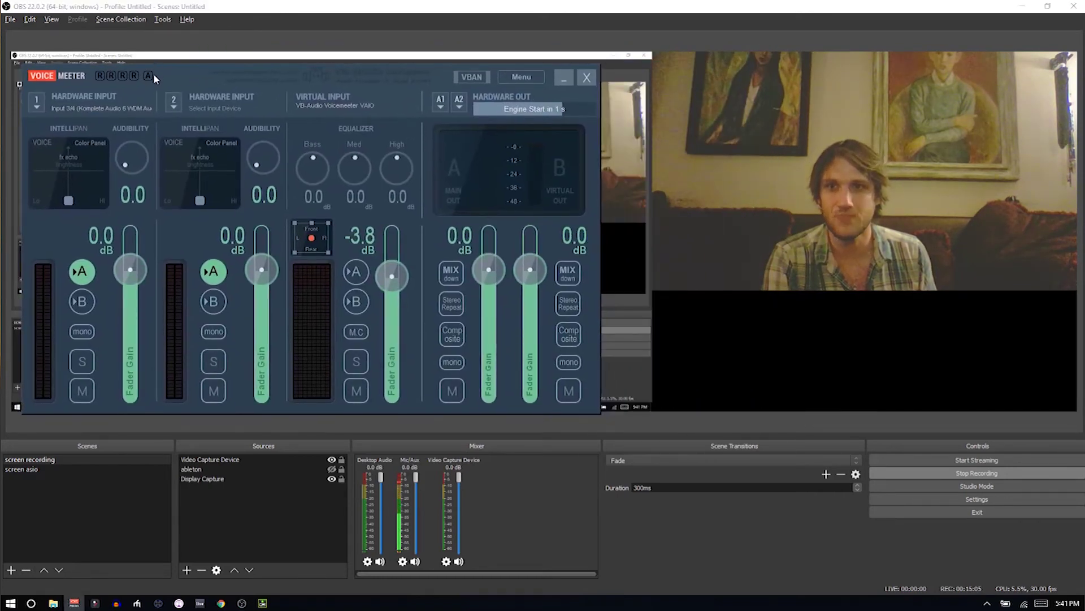
pyautogui.click(65, 111)
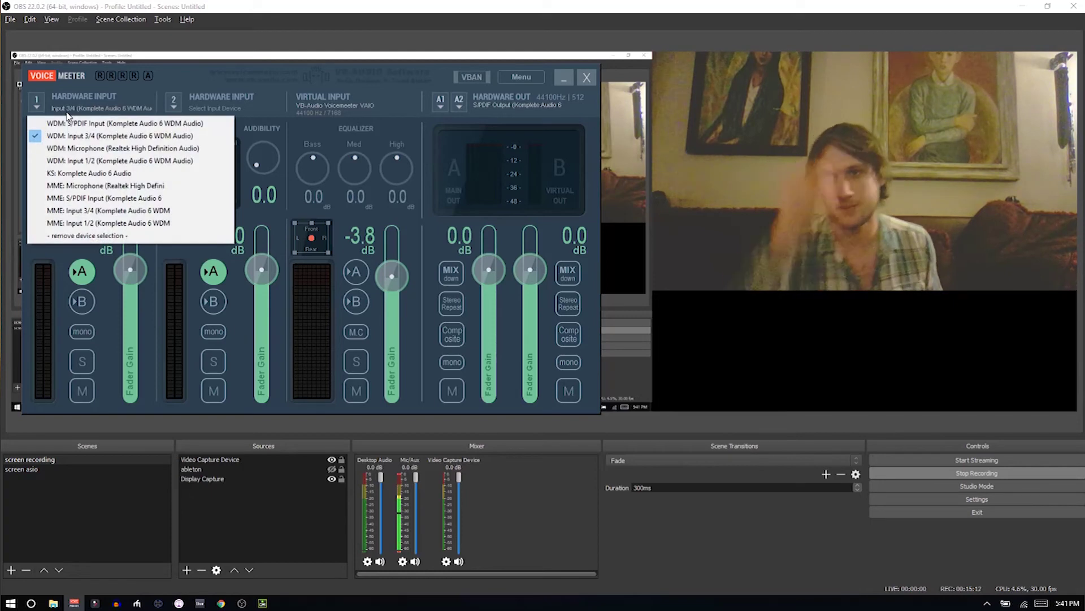
pyautogui.click(176, 87)
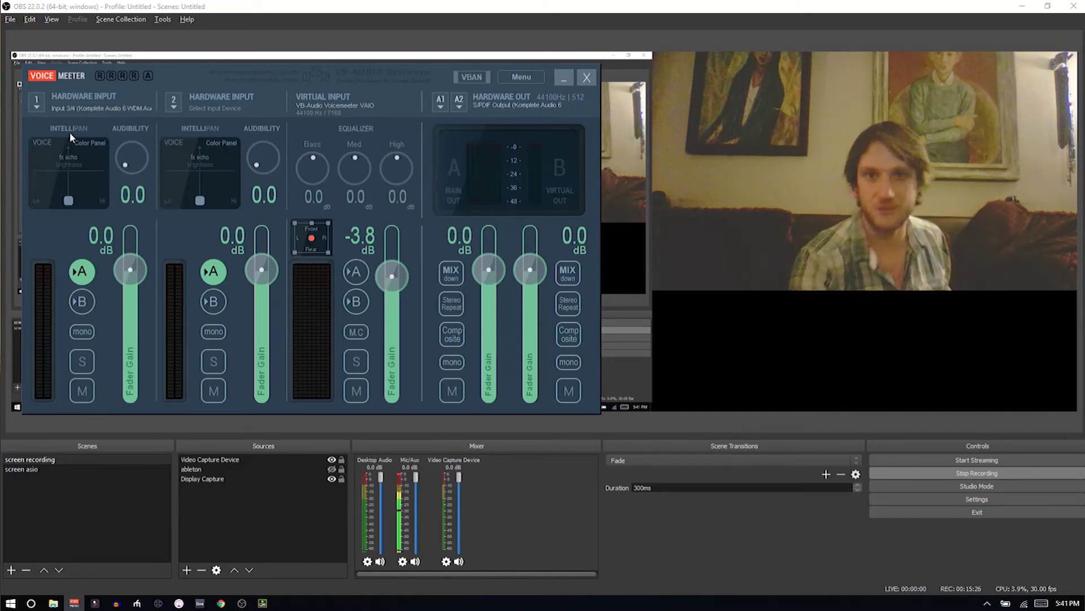
pyautogui.click(484, 104)
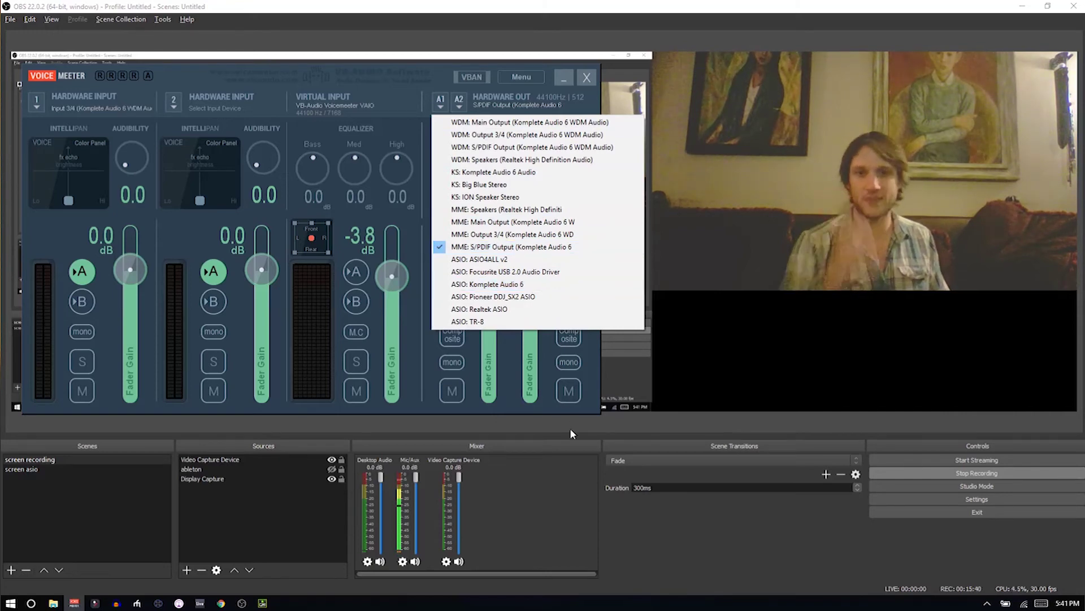
pyautogui.click(567, 472)
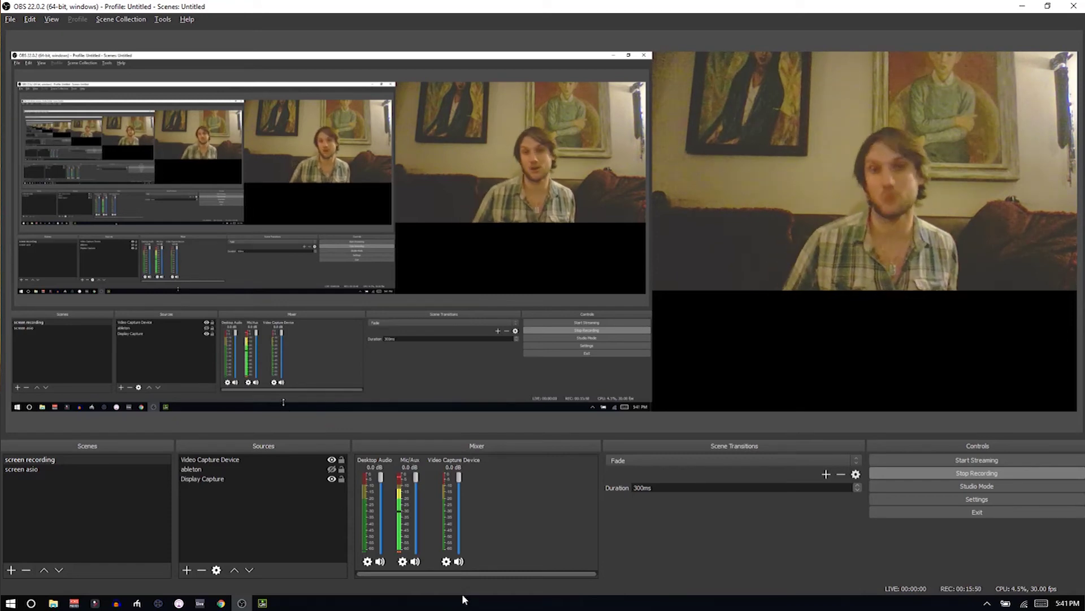
# - Switch to Ableton Live, examine the driver type, audio devices, sample rate and latency in the audio preferences, and close them
pyautogui.click(199, 603)
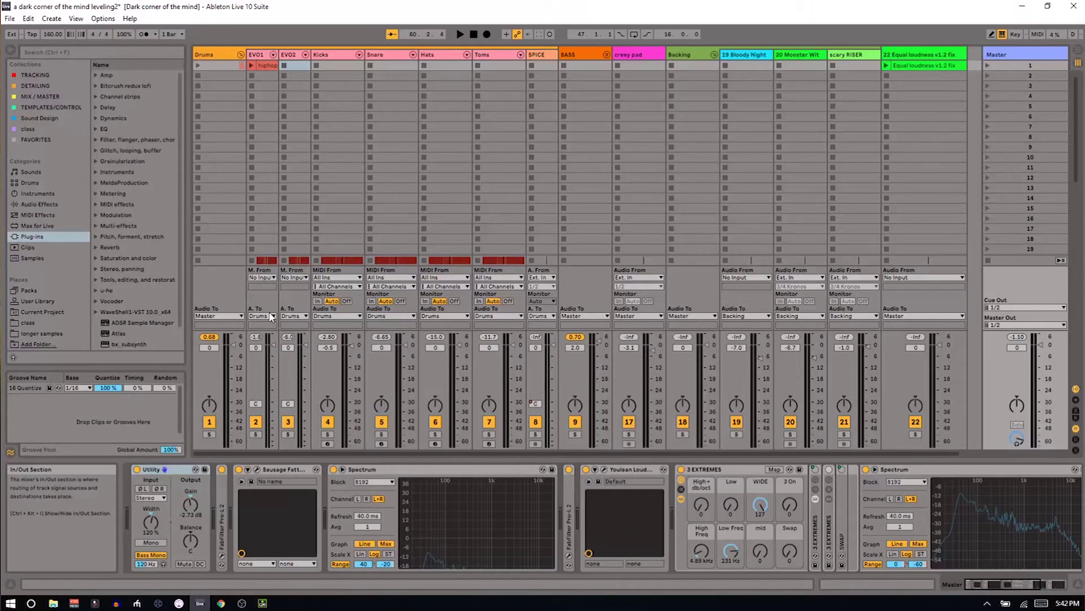
pyautogui.hotkey('ctrl', ',')
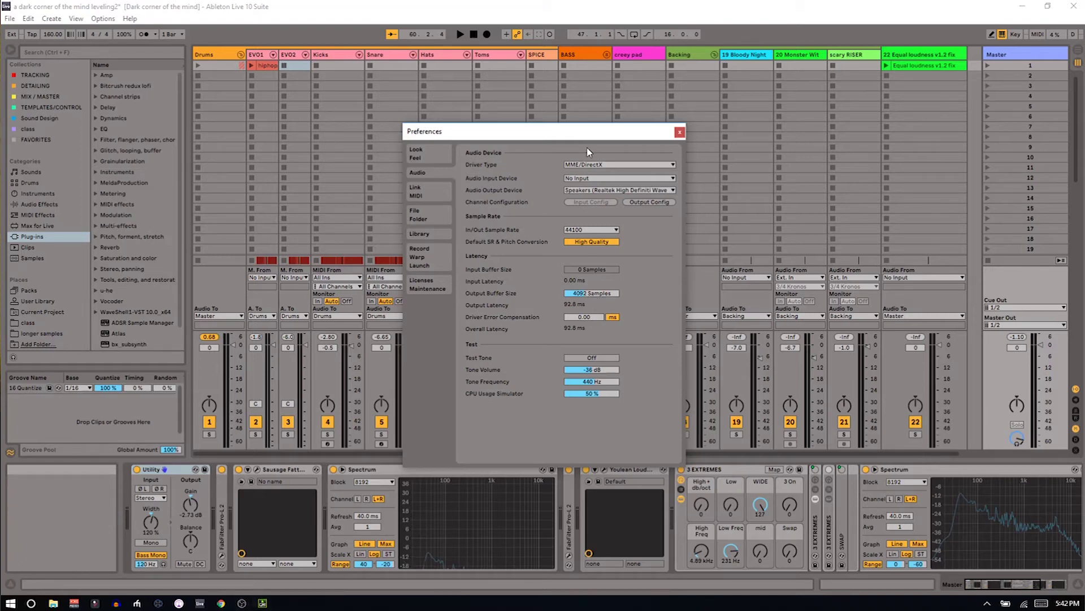
pyautogui.click(679, 132)
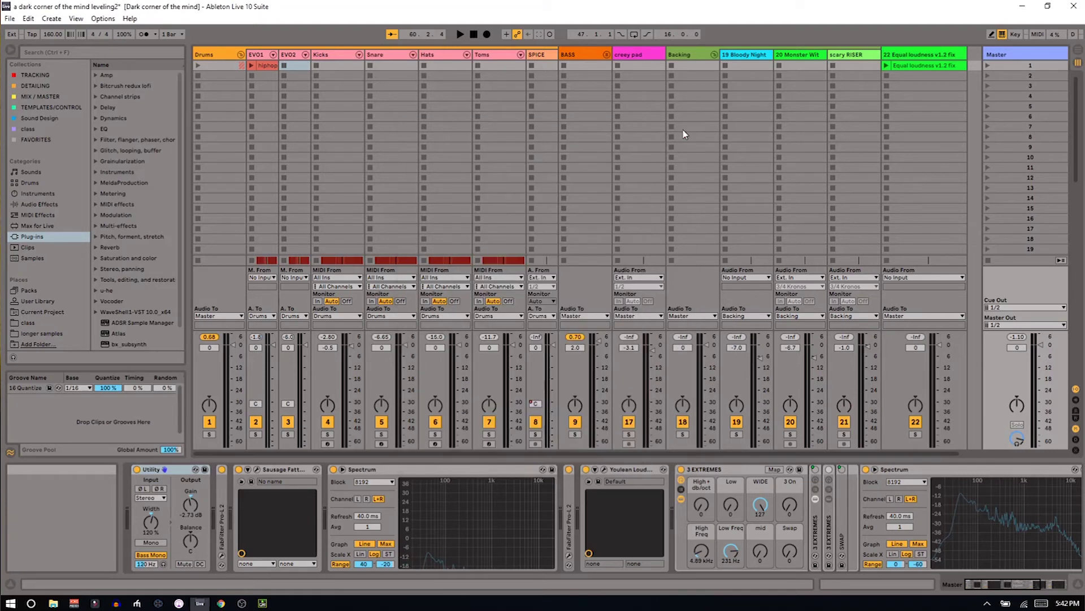
# - Start playback of the song and change from the Session view to the Arrangement view
pyautogui.click(460, 35)
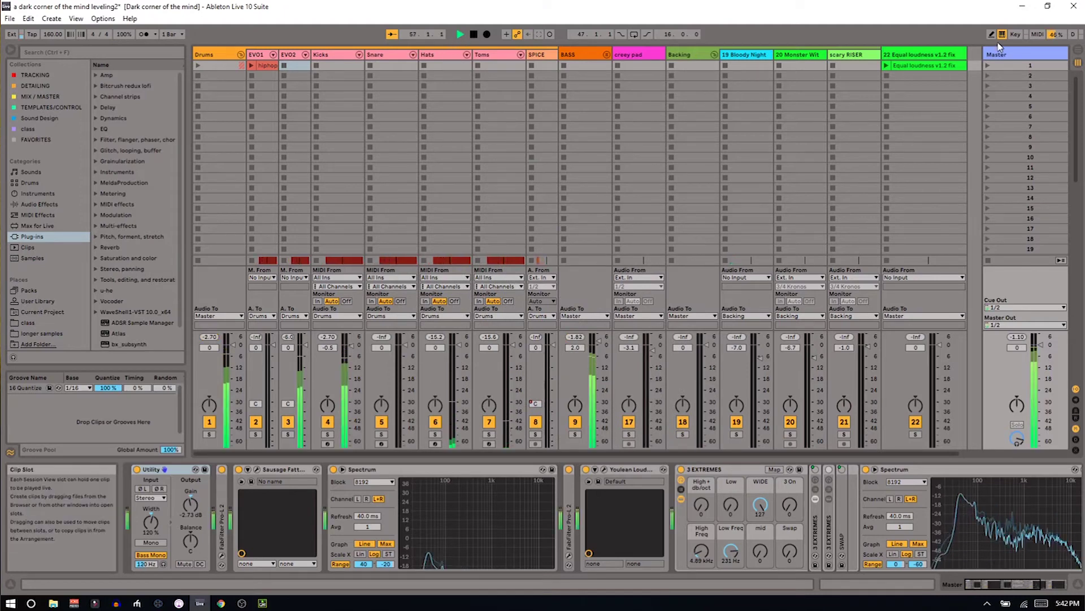
pyautogui.click(1013, 56)
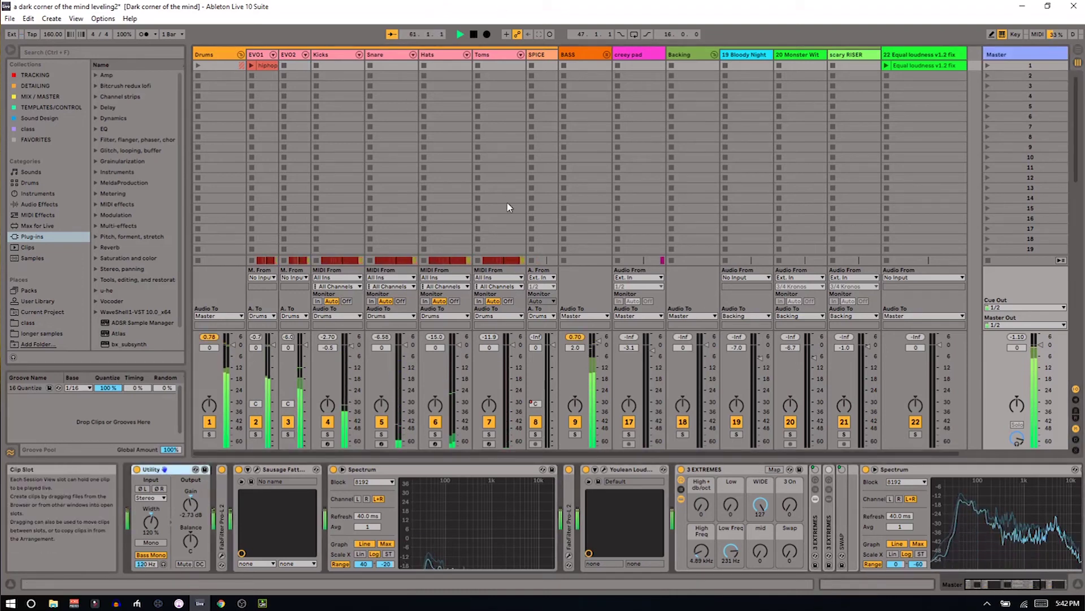
pyautogui.press('Tab')
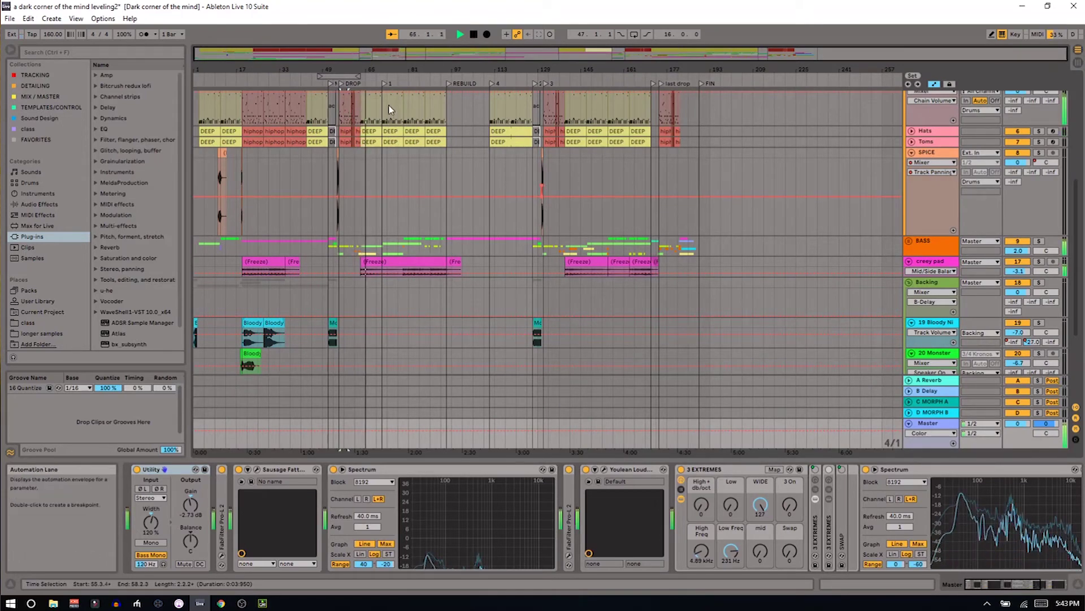
# - Examine the drum, bass and backing tracks between the DROP and REBUILD markers during playback, and stop the song
pyautogui.moveTo(376, 58); pyautogui.dragTo(364, 64)
pyautogui.scroll(3, 529, 215)
pyautogui.scroll(5, 528, 215)
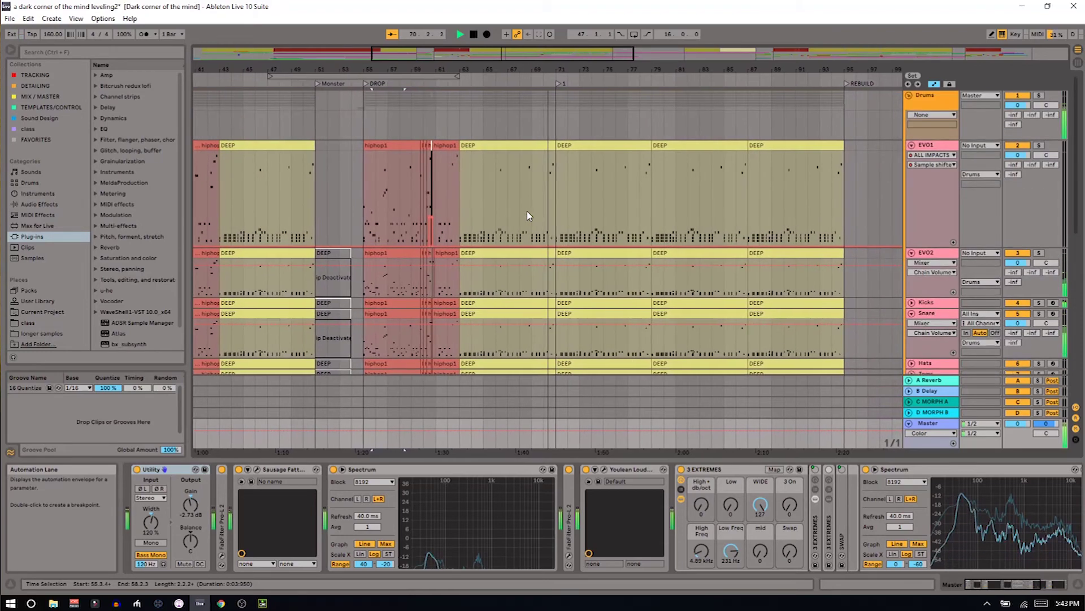
pyautogui.scroll(-2, 527, 211)
pyautogui.scroll(-8, 517, 198)
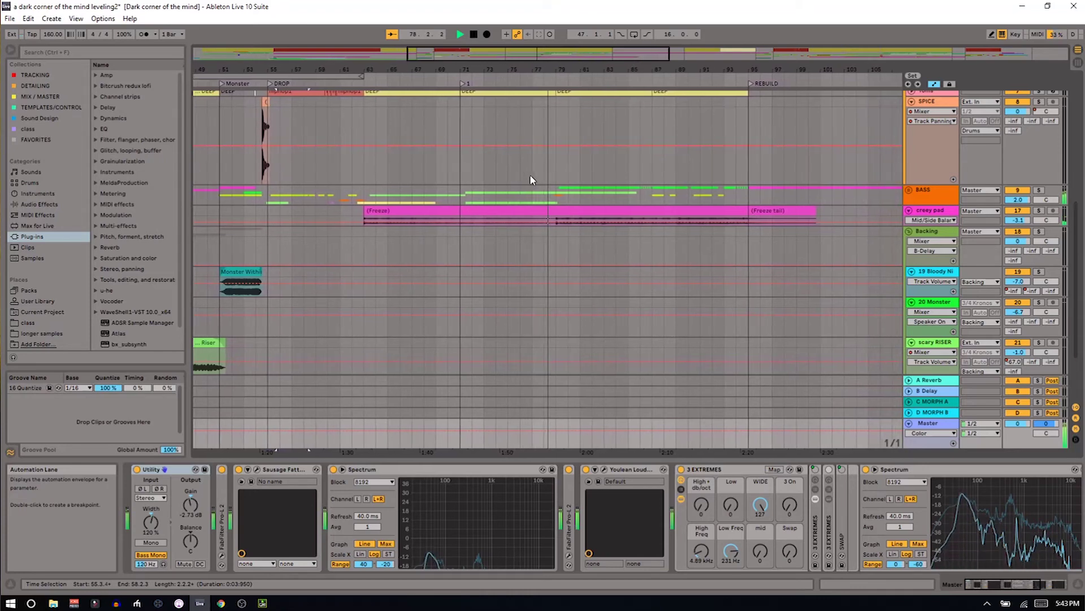
pyautogui.scroll(3, 530, 181)
pyautogui.scroll(3, 530, 180)
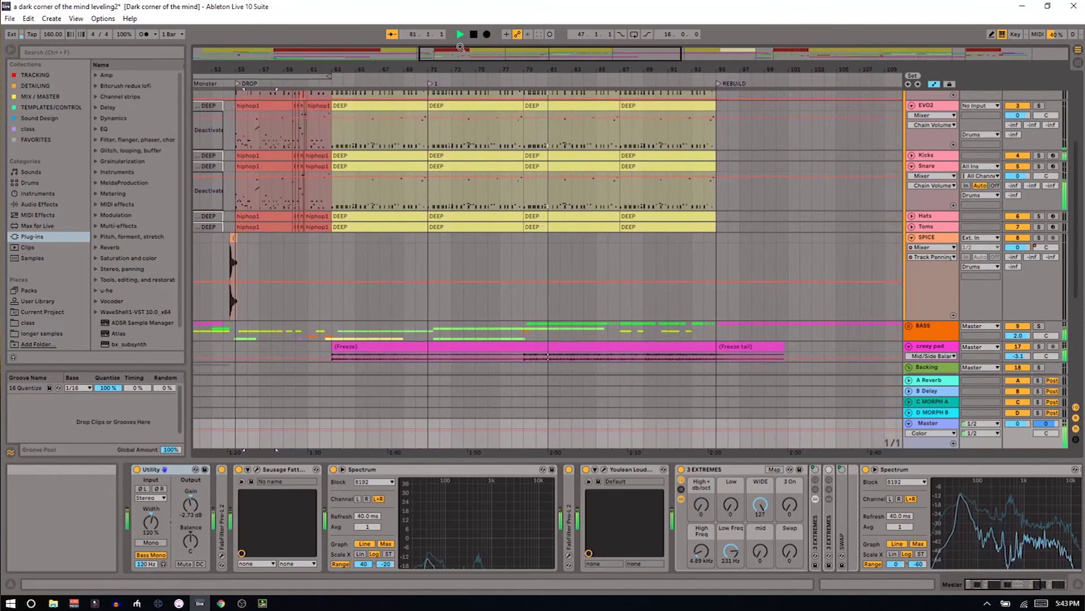
pyautogui.press('space')
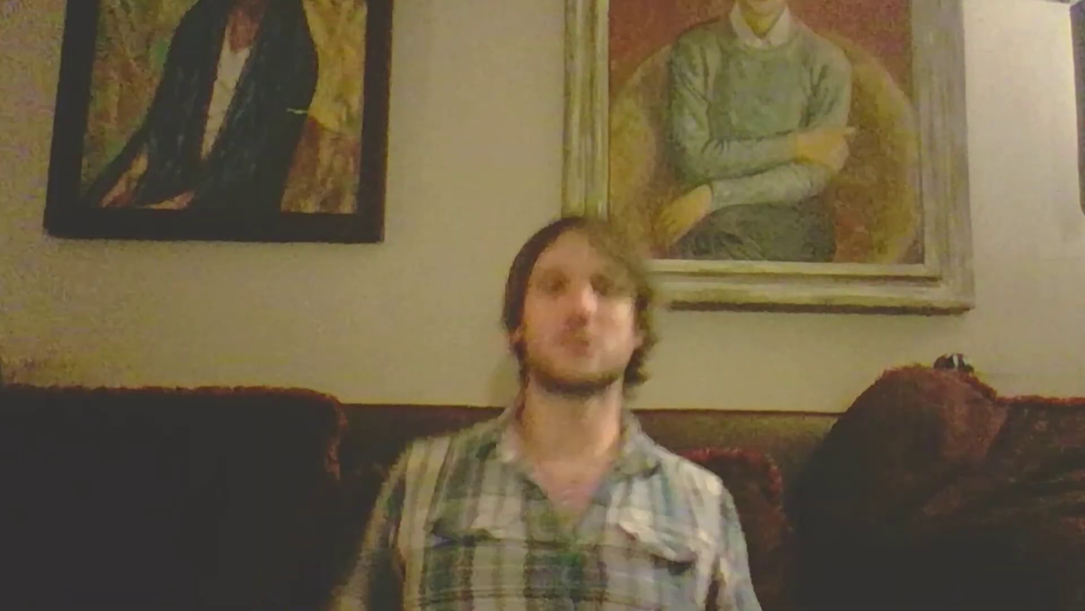